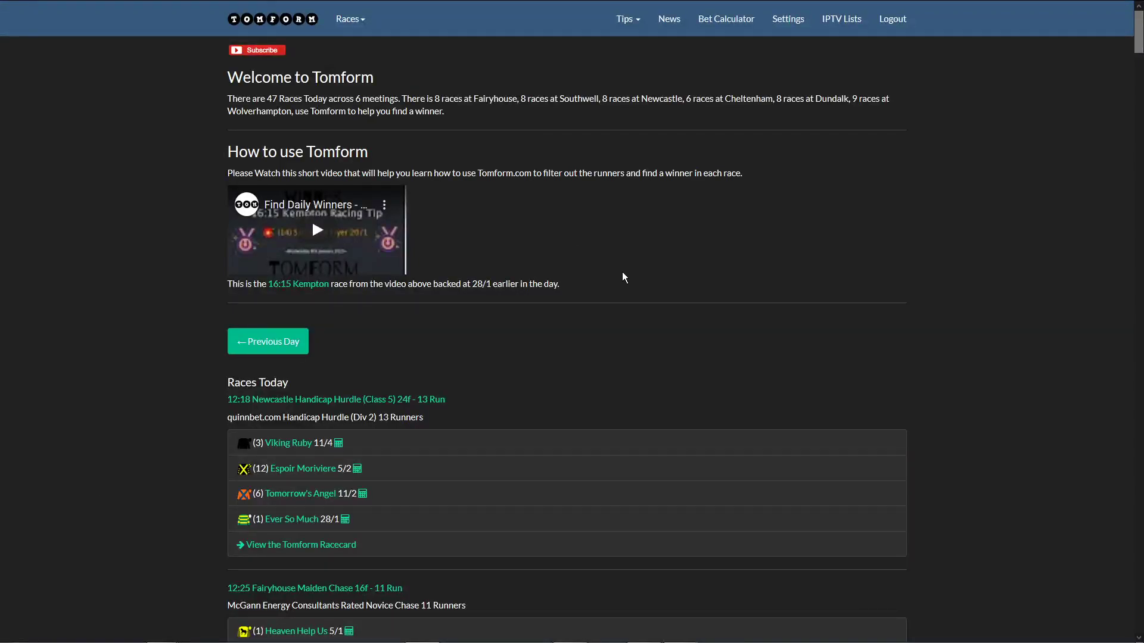
Open the Cheltenham 13:15 racecard from today's race meetings
left_click(359, 22)
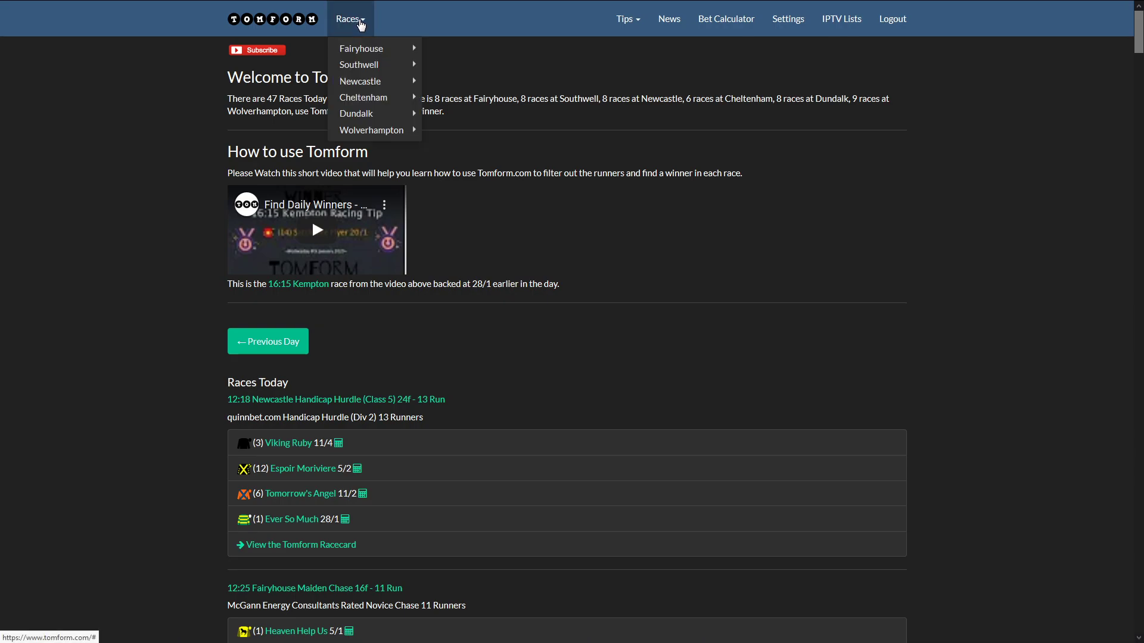
left_click(438, 100)
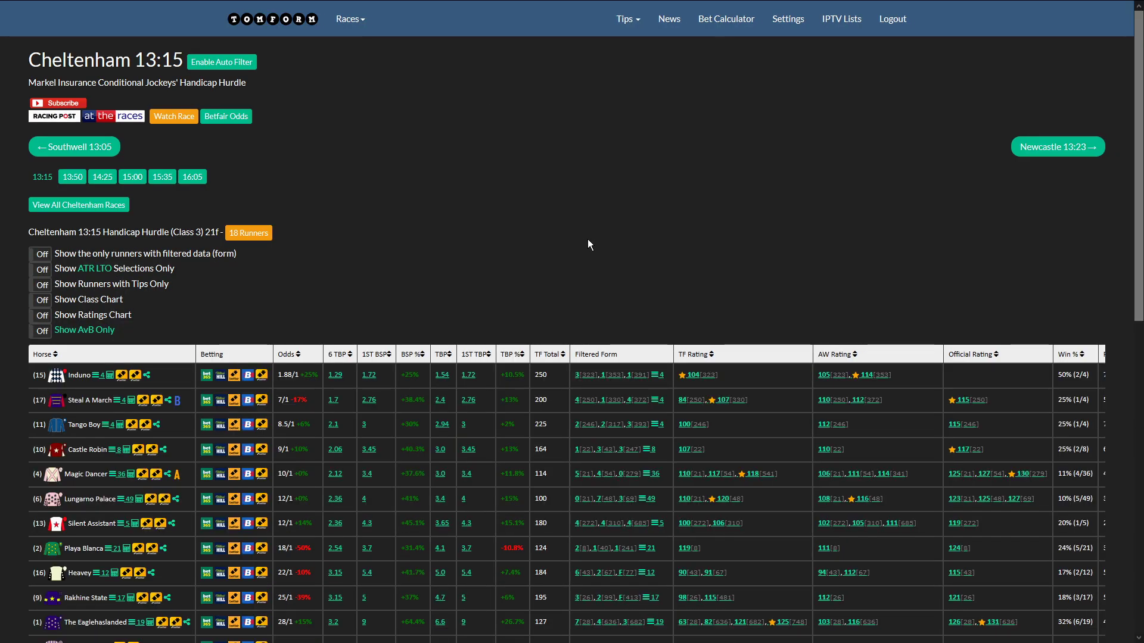
scroll(587, 238, "down", 1)
scroll(588, 244, "down", 8)
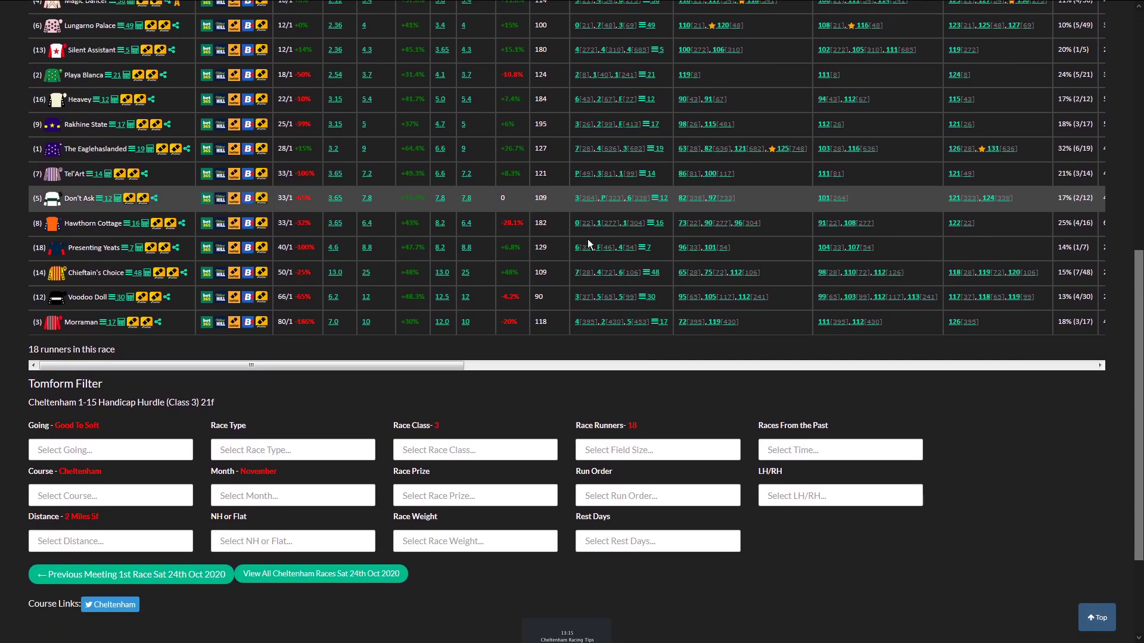
scroll(587, 238, "up", 4)
Rank the 18 runners by TF Total, highest first, marking Induno's leading 250
left_click(544, 146)
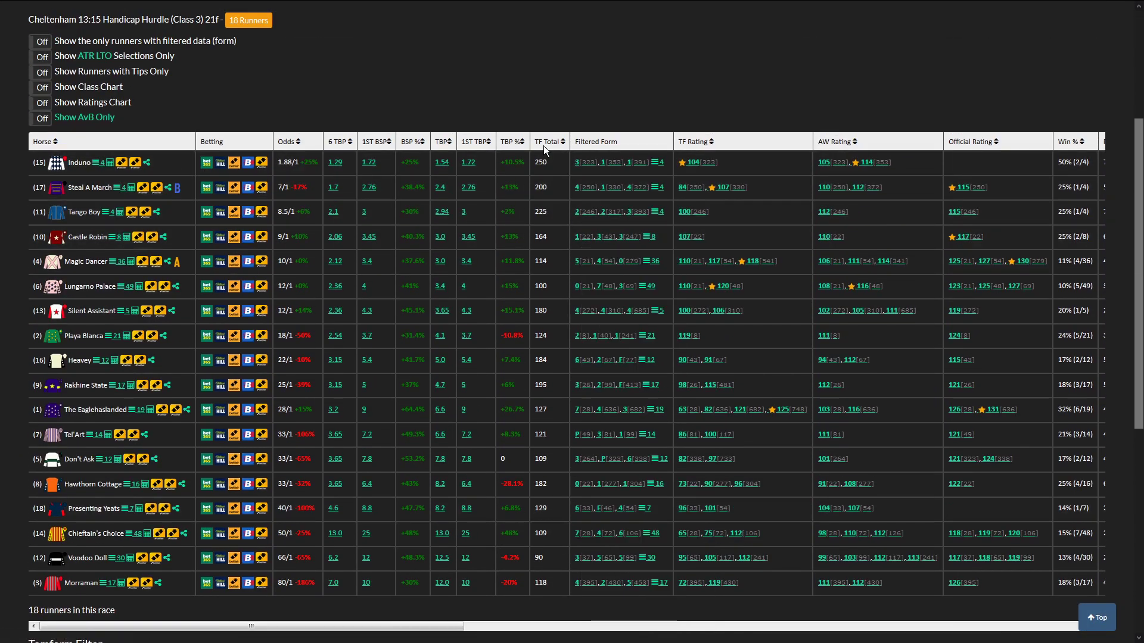
double_click(540, 162)
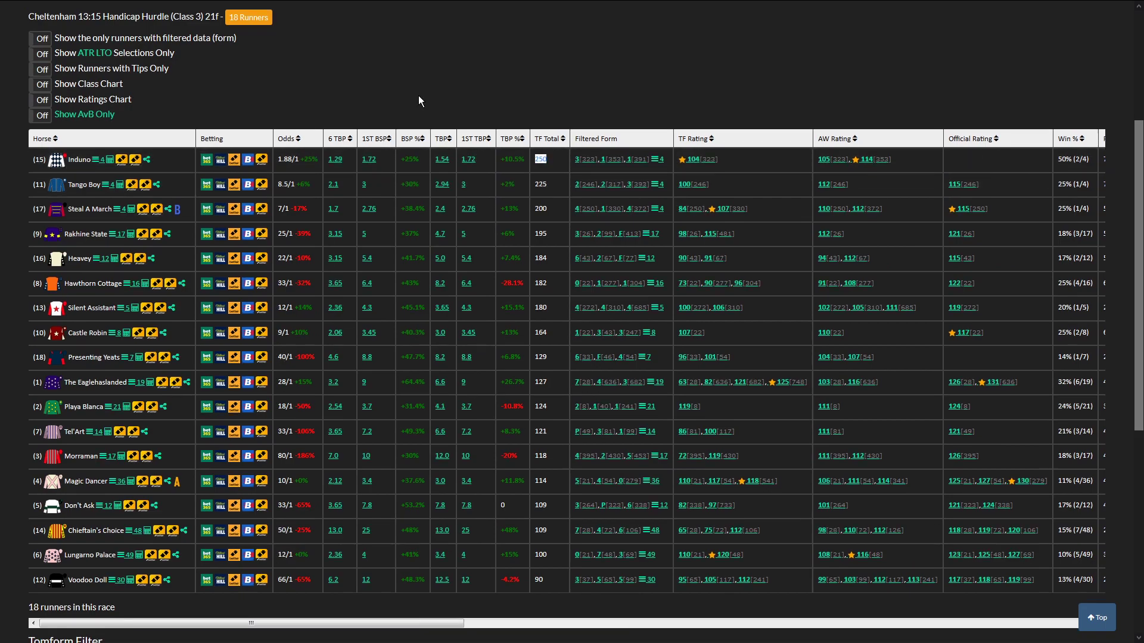
scroll(421, 102, "down", 7)
Filter the 13:15 form to 2 Miles 5f and rank by TF Total, marking the top 300
left_click(86, 399)
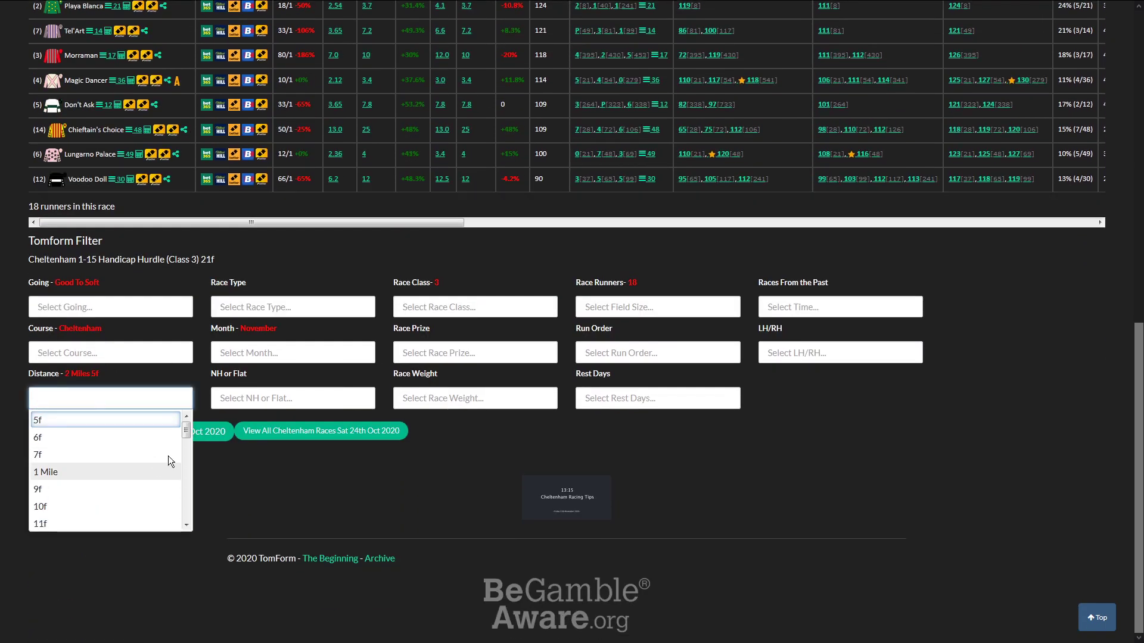
left_click_drag(187, 432, 184, 464)
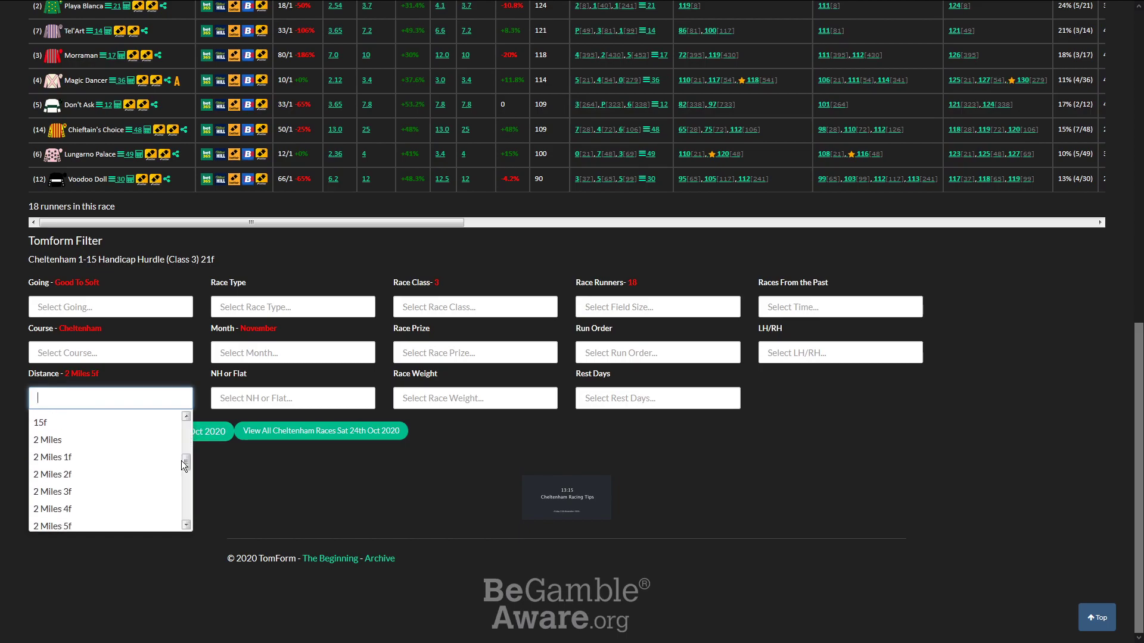
left_click(84, 524)
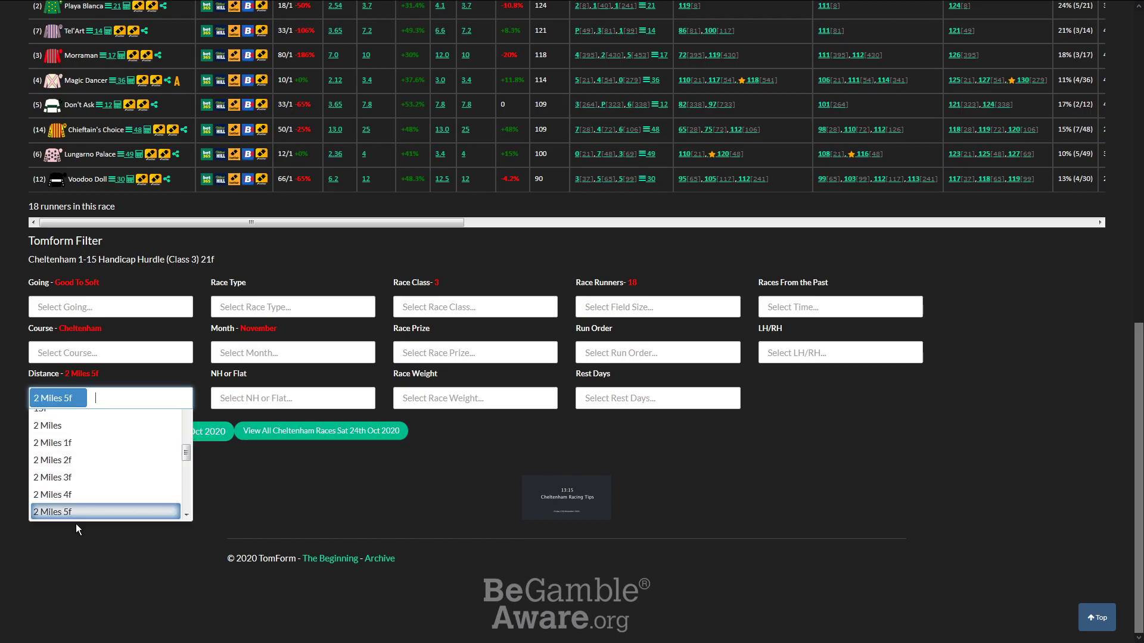
scroll(437, 244, "up", 2)
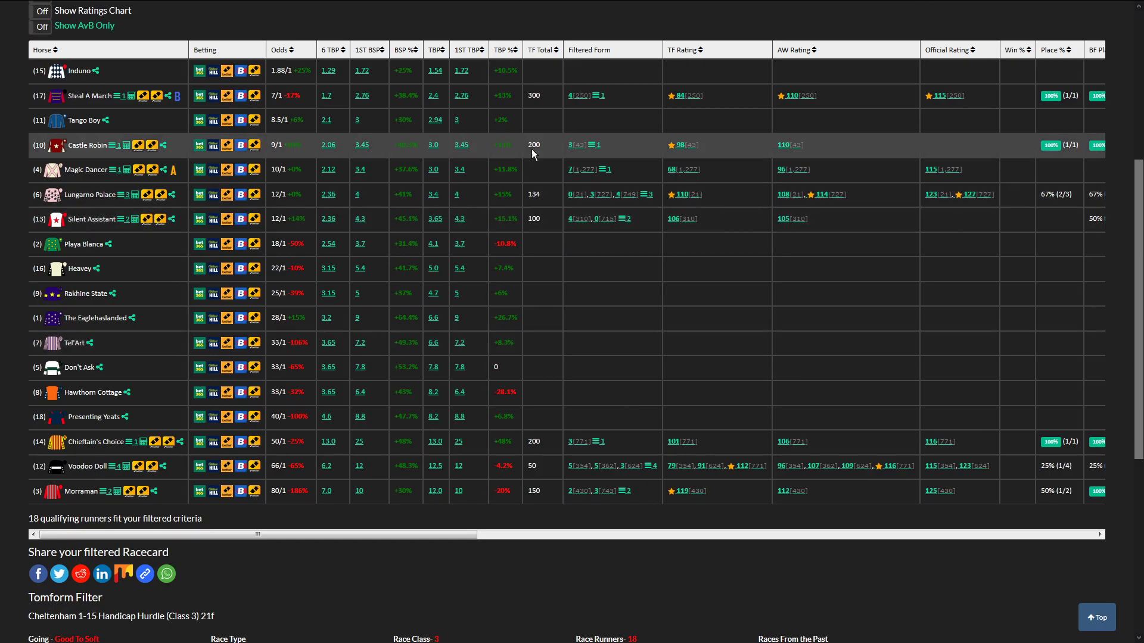
left_click(541, 50)
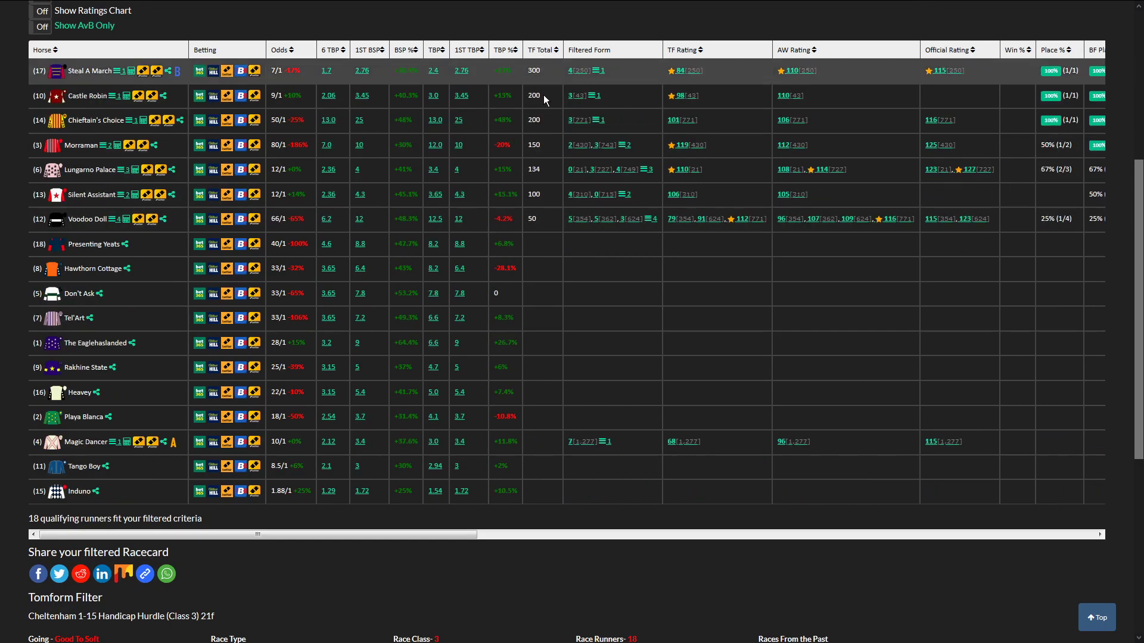
scroll(543, 95, "up", 1)
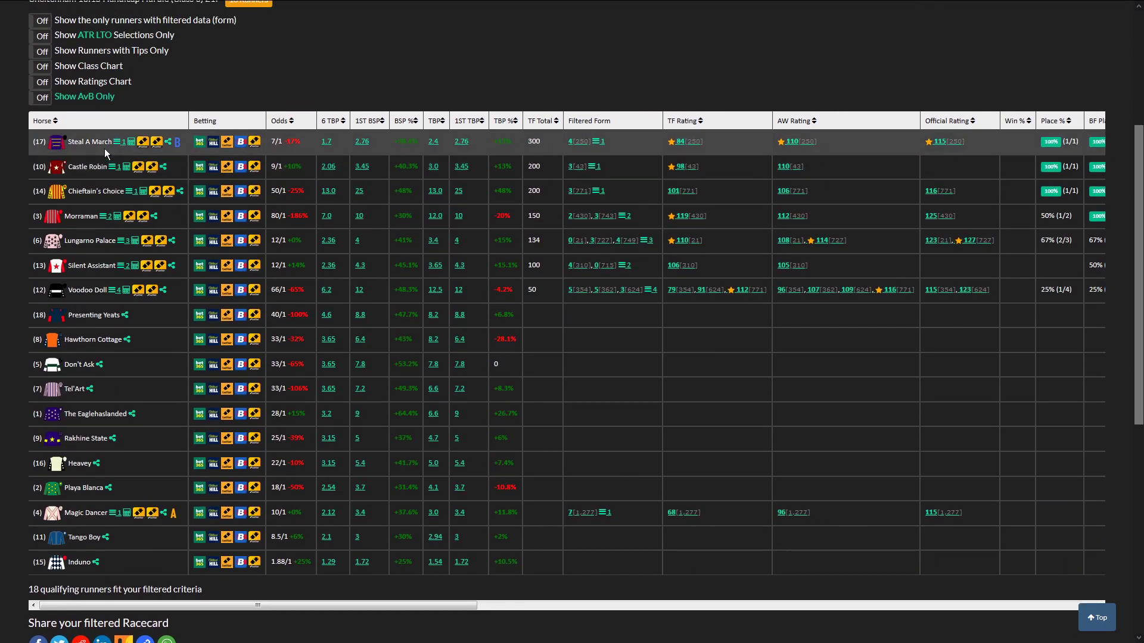
double_click(539, 140)
Compare TF Rating, AW Rating and Official Rating sorts, then return to TF Total with Steal A March's 300 on top
left_click(685, 121)
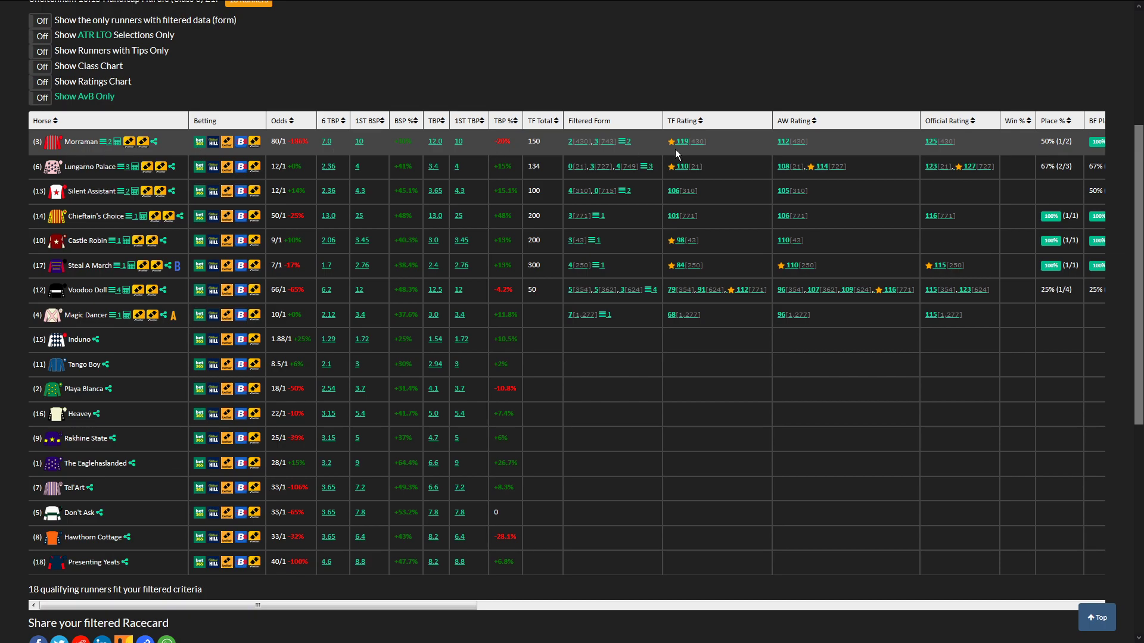
left_click(793, 121)
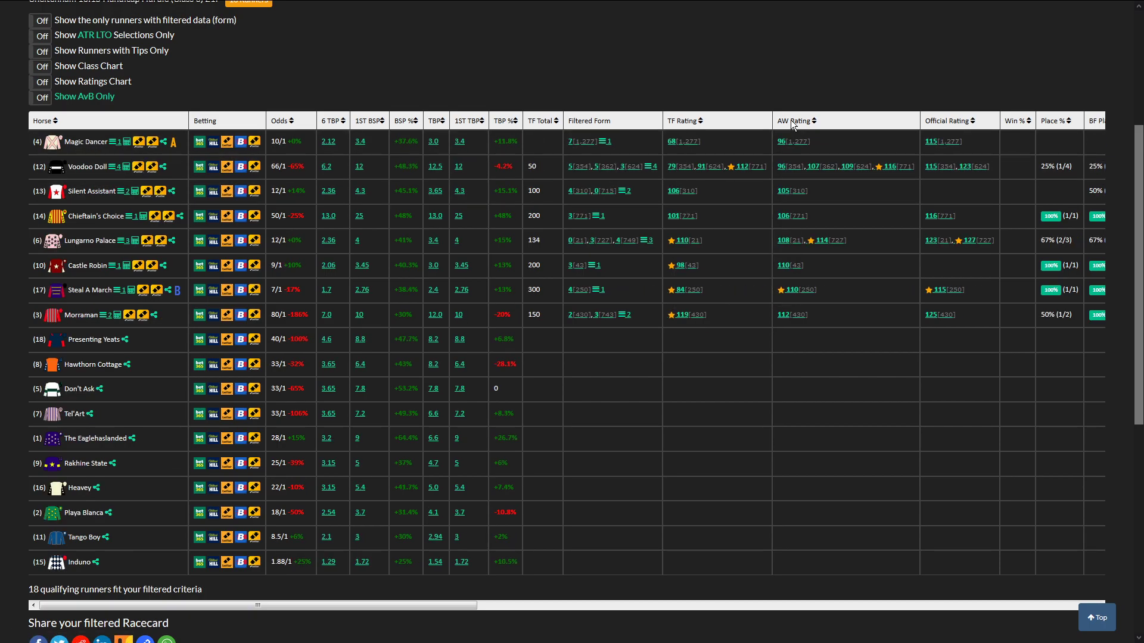
left_click(793, 123)
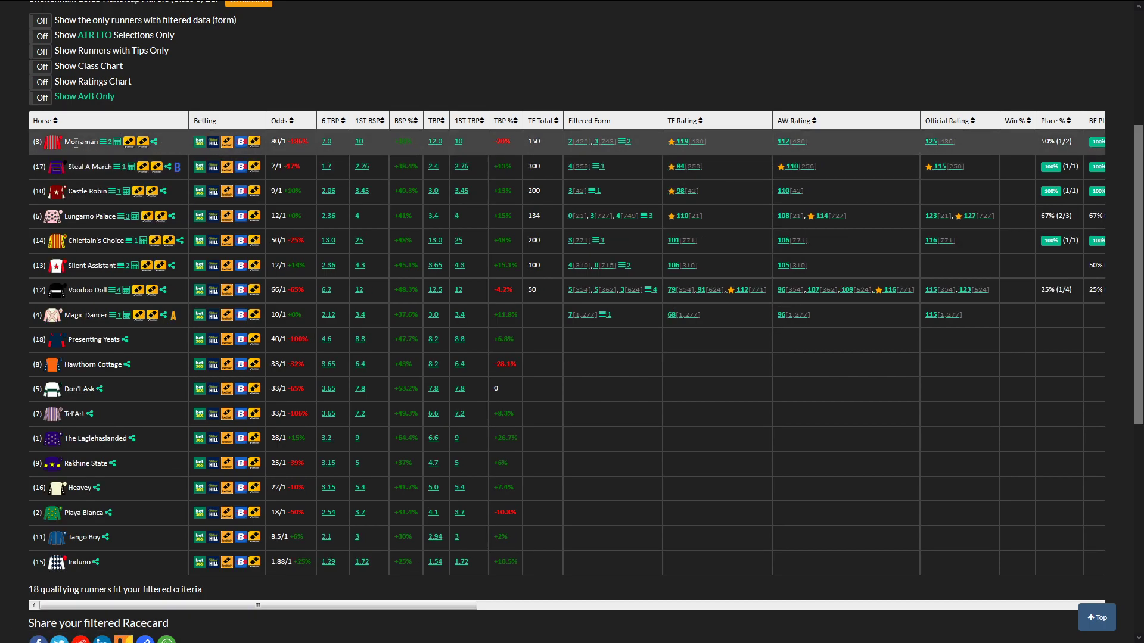
left_click(955, 122)
left_click(955, 122)
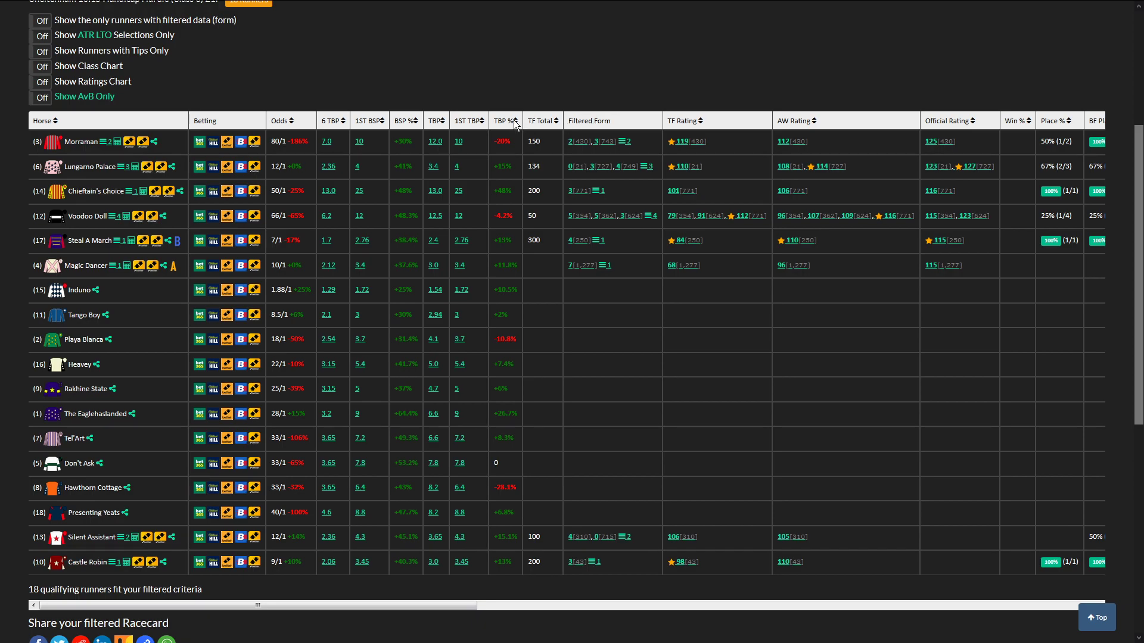
left_click(540, 121)
left_click_drag(527, 141, 526, 141)
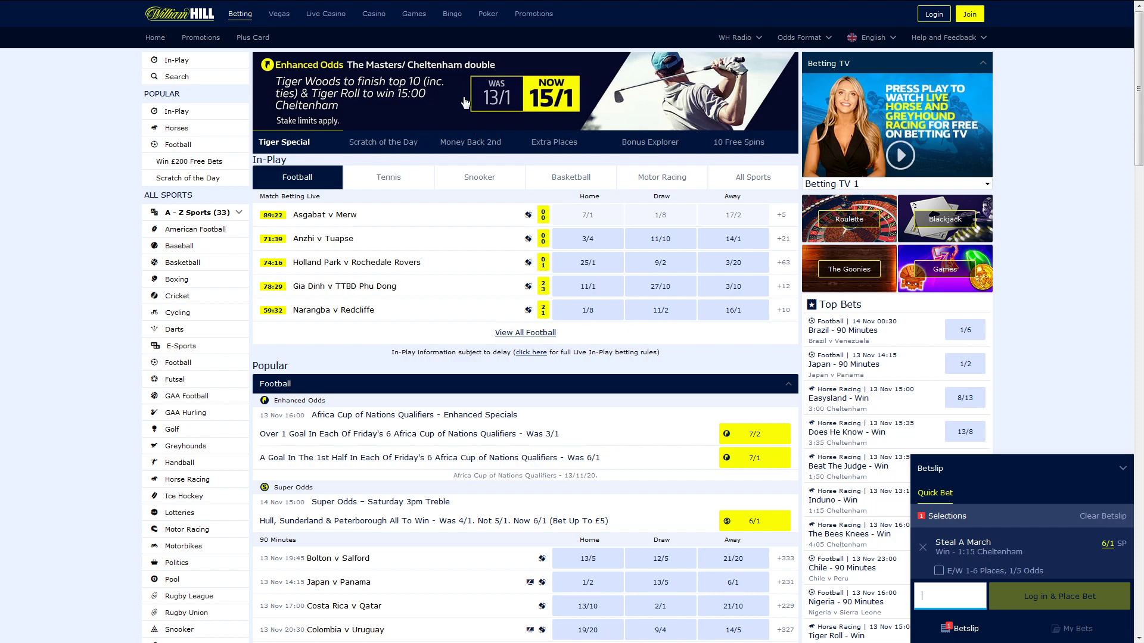
Switch back to Tomform and open the Cheltenham 13:50 racecard
mouse_move(377, 8)
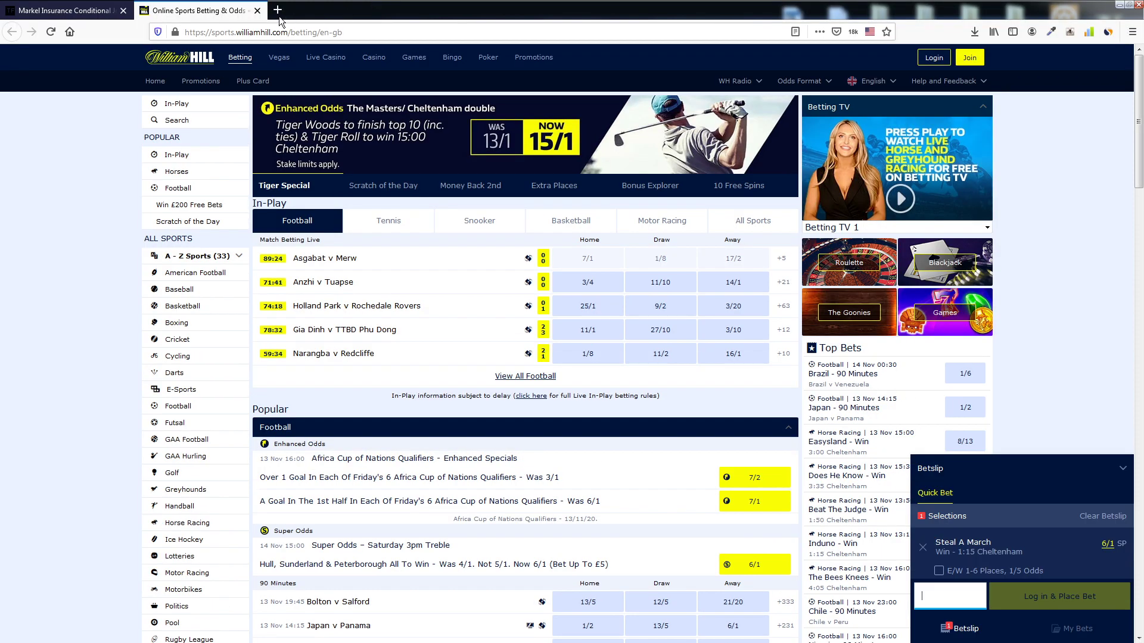
key("alt+Tab")
scroll(117, 131, "up", 3)
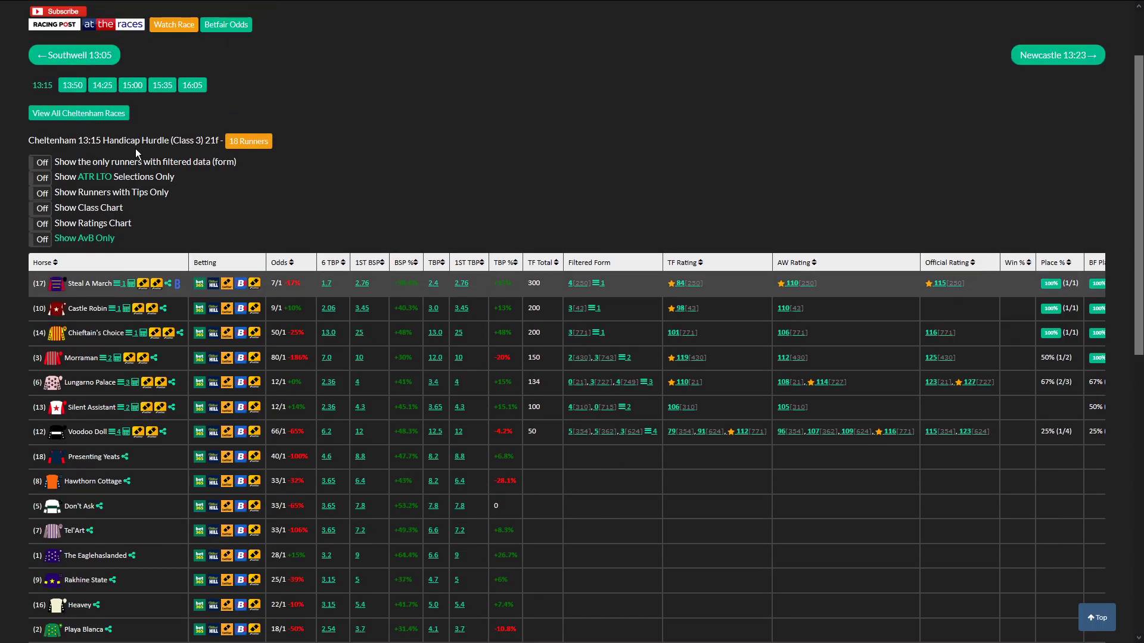
left_click(74, 87)
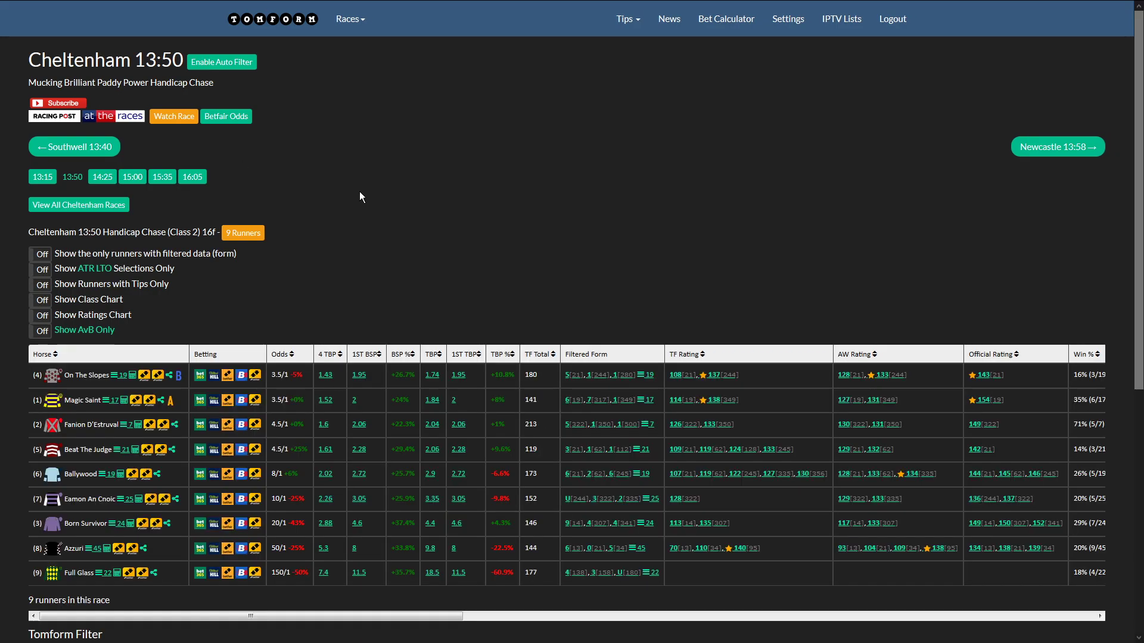
Sort the nine 13:50 runners by TF Total, then by TF Rating, with Eamon An Cnoic first
scroll(359, 191, "down", 3)
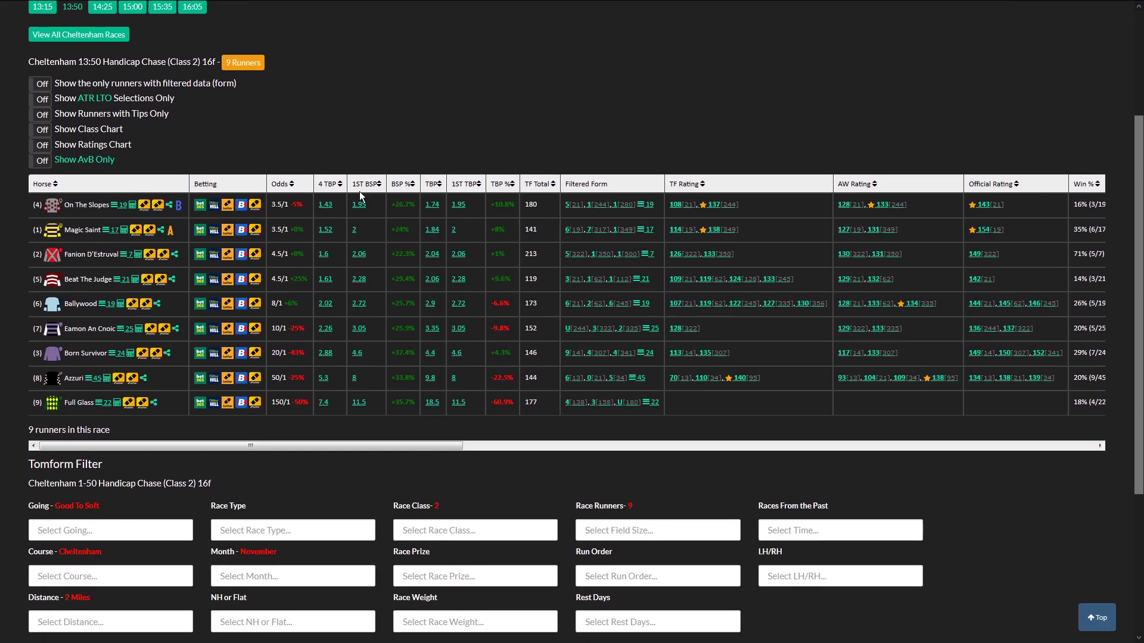
left_click(532, 185)
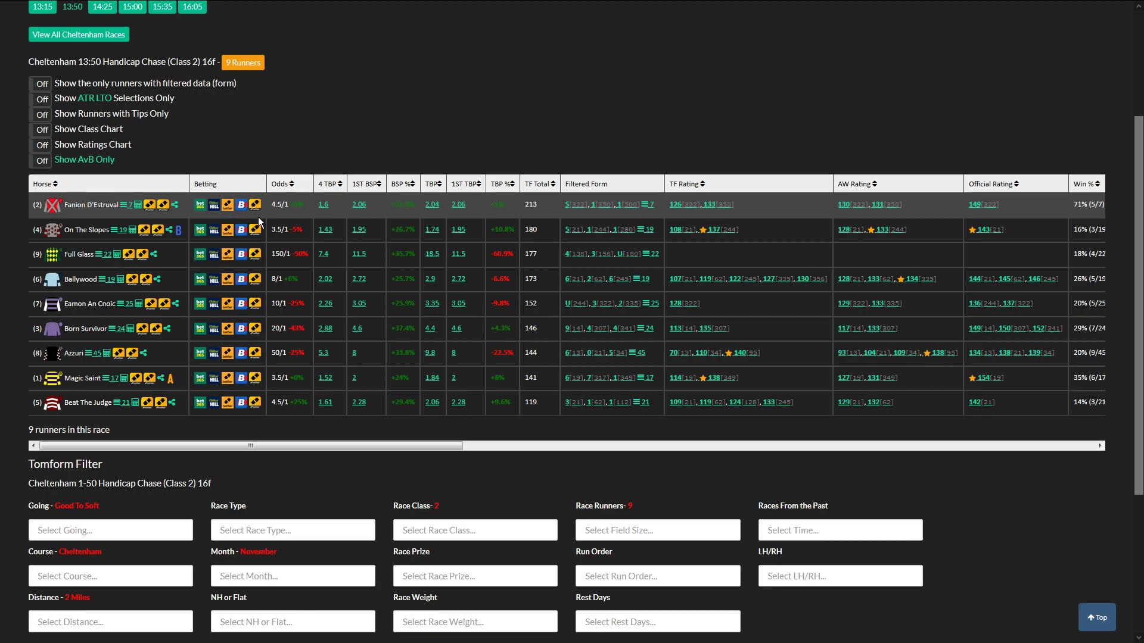
left_click(686, 184)
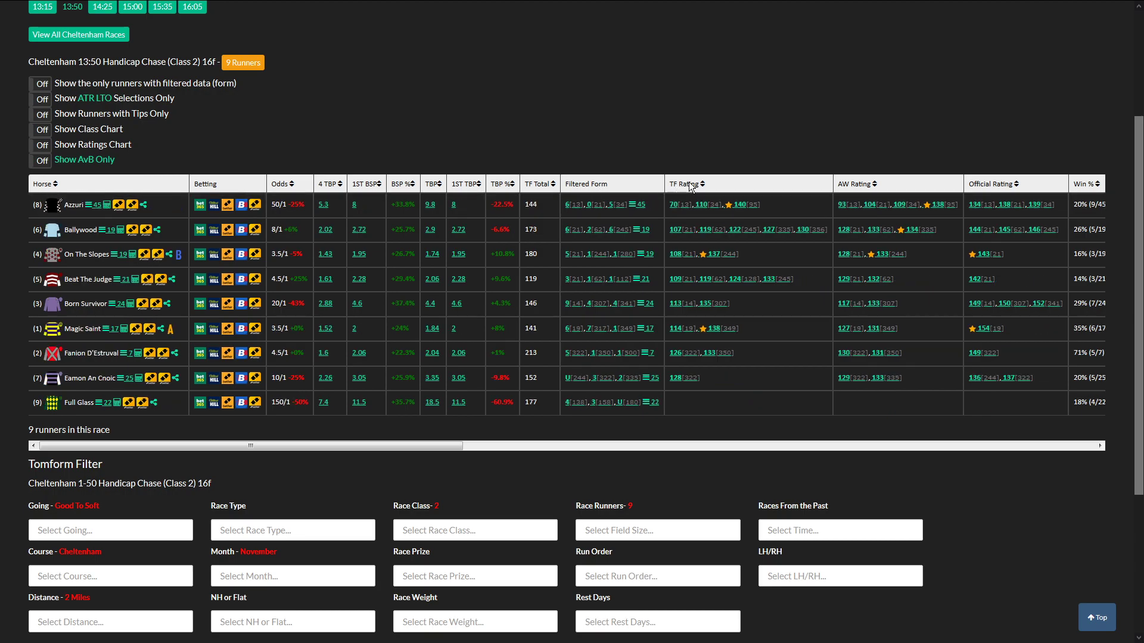
mouse_move(686, 209)
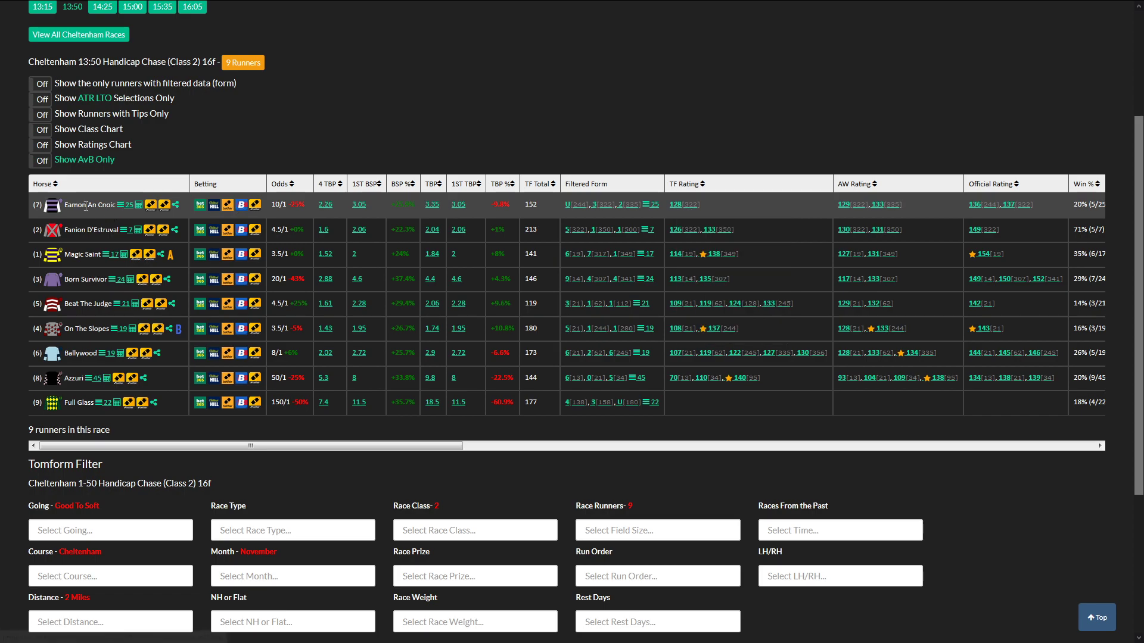
scroll(300, 285, "down", 3)
Filter the 13:50 form to 2 Miles and rank by TF Total, marking Eamon An Cnoic's 220
left_click(130, 390)
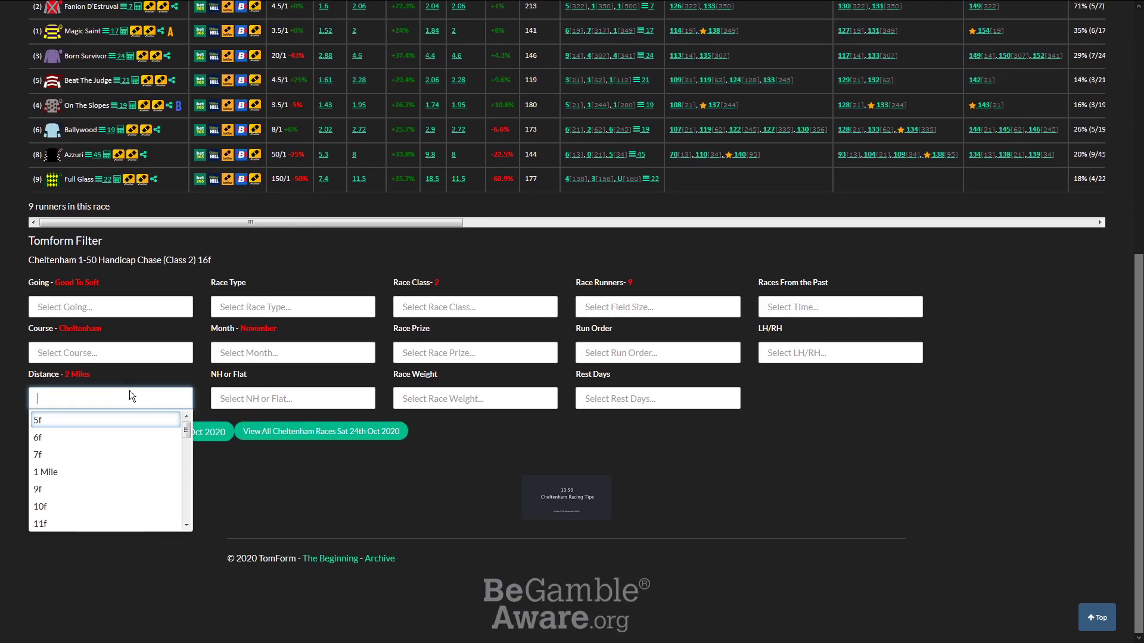
scroll(106, 477, "down", 2)
scroll(106, 477, "down", 2)
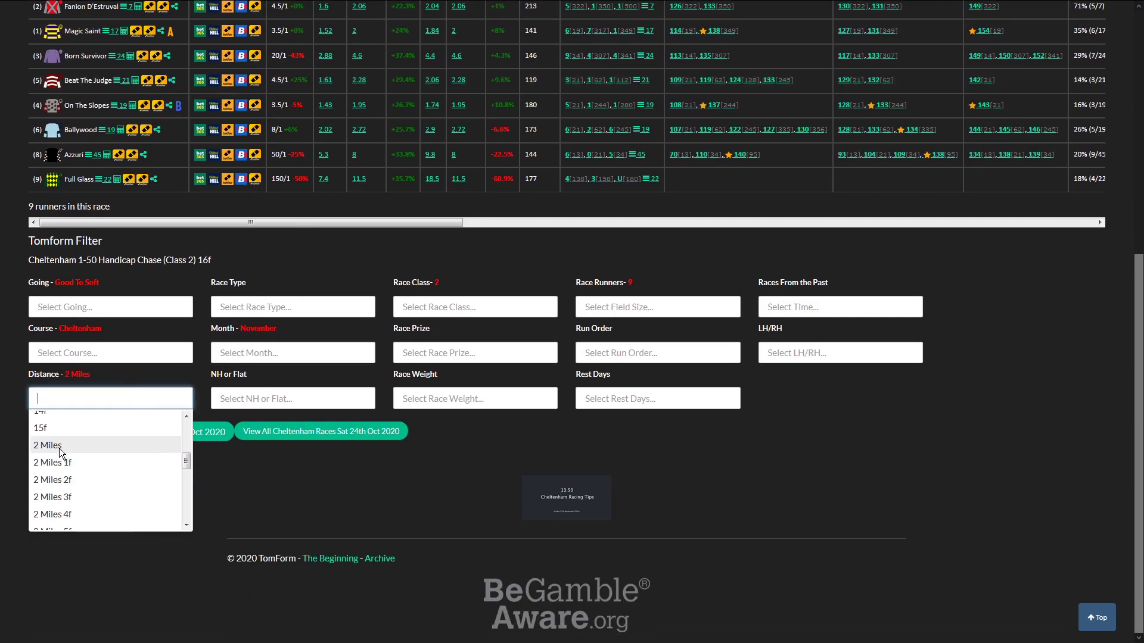
left_click(59, 448)
scroll(295, 380, "up", 4)
left_click(536, 201)
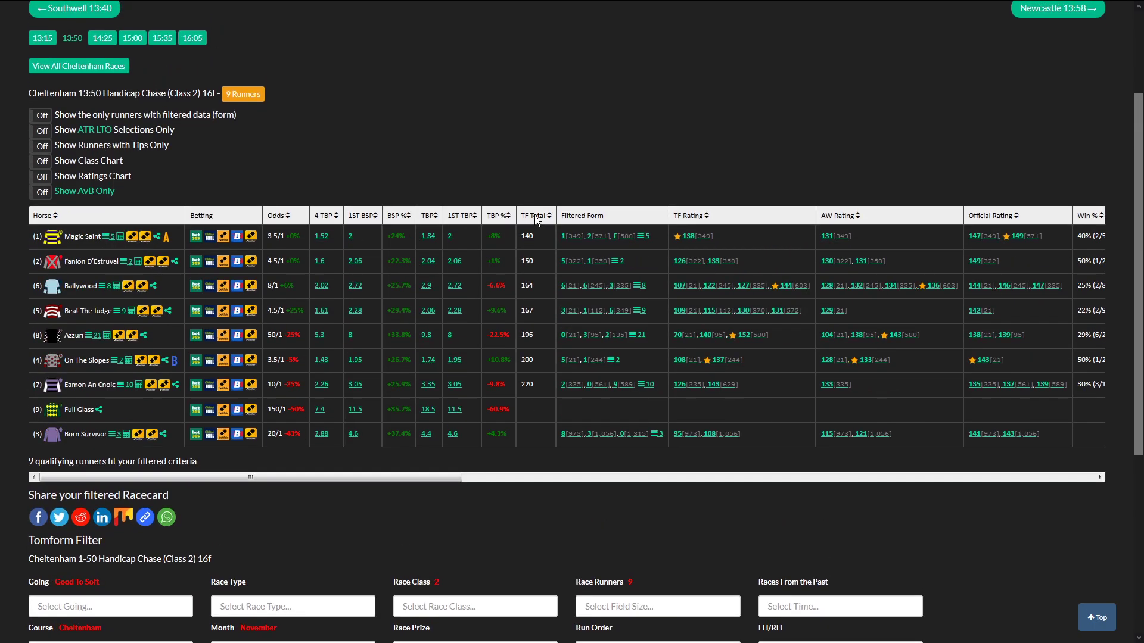
double_click(530, 236)
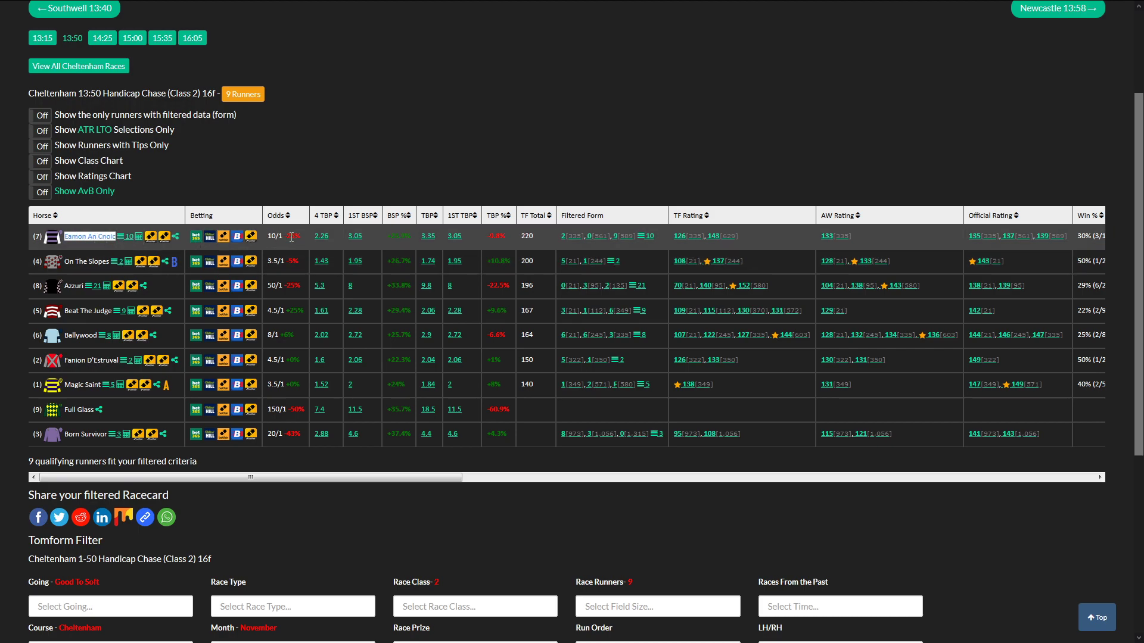
Add Eamon An Cnoic to the Betfair betslip at 9/1, close Betfair, and check his William Hill odds
left_click(224, 237)
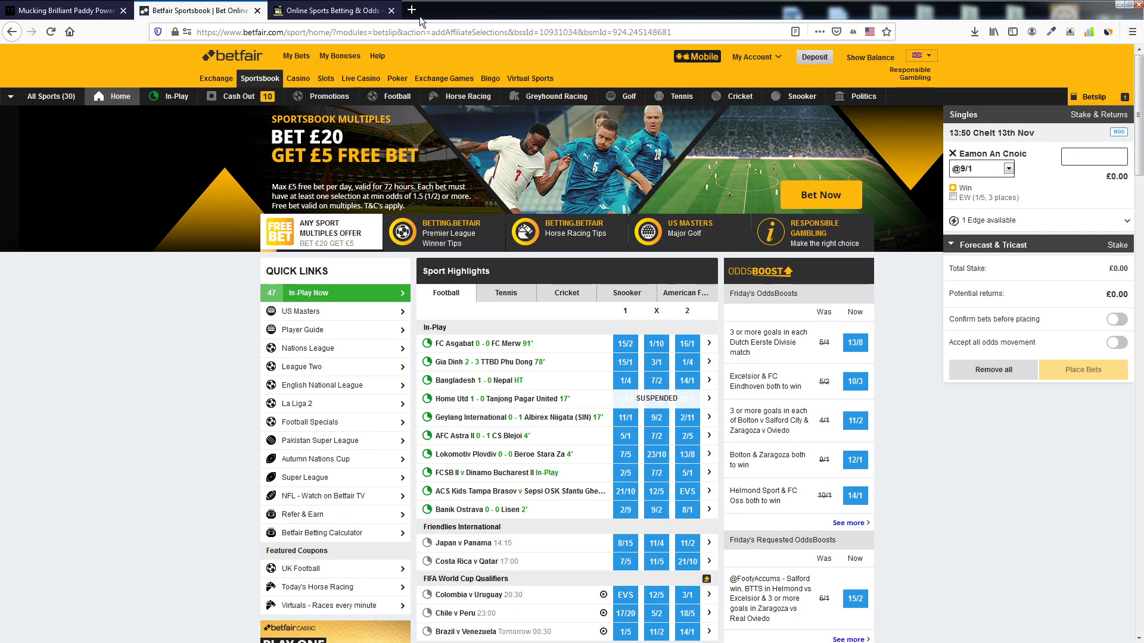
left_click(258, 11)
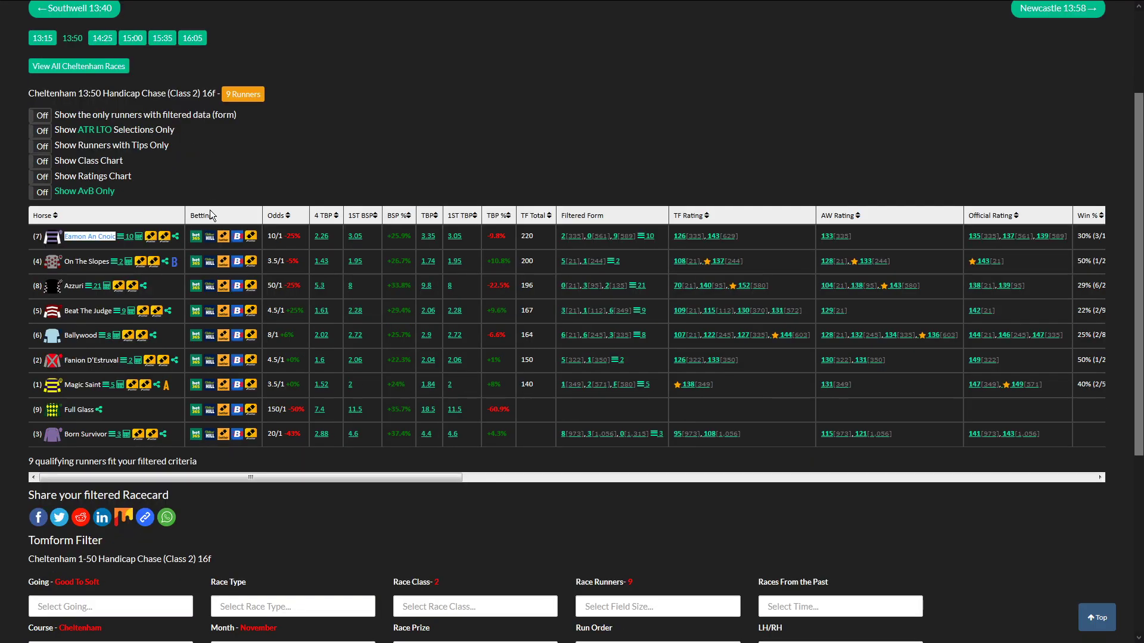
left_click(210, 238)
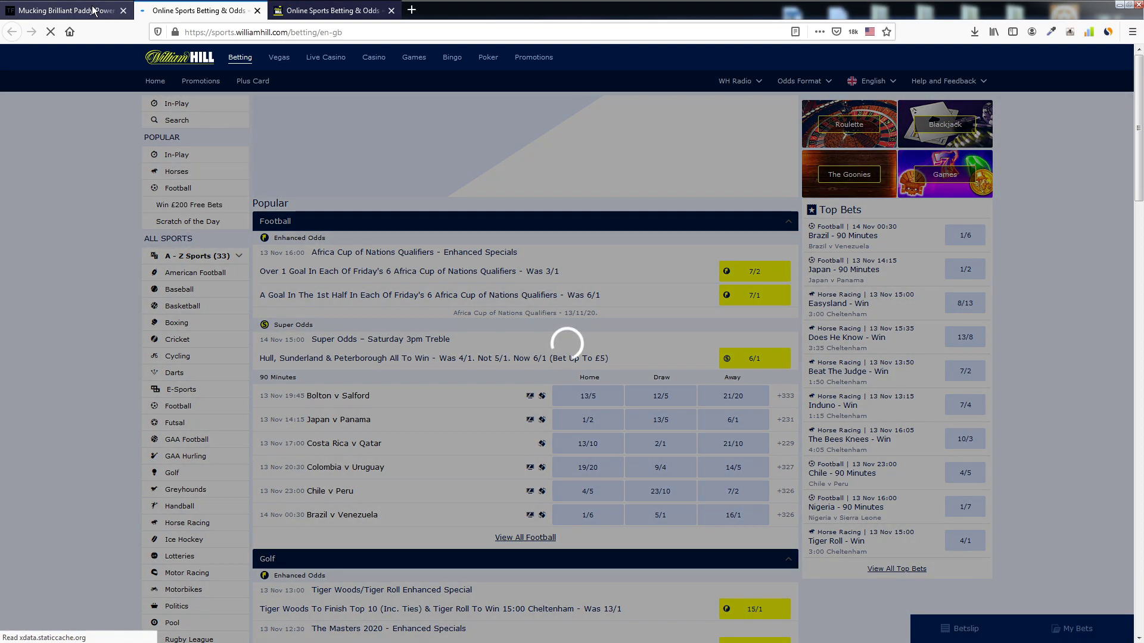
left_click(93, 10)
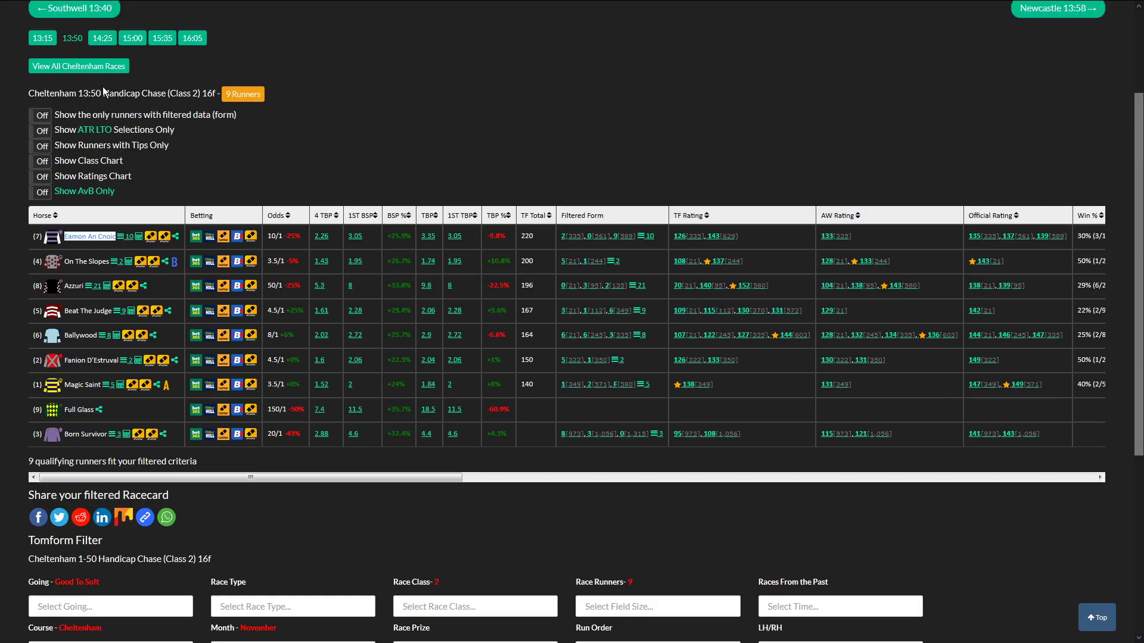
Open the Cheltenham 14:25 racecard and sort its runners by TF Total, highest first
left_click(101, 81)
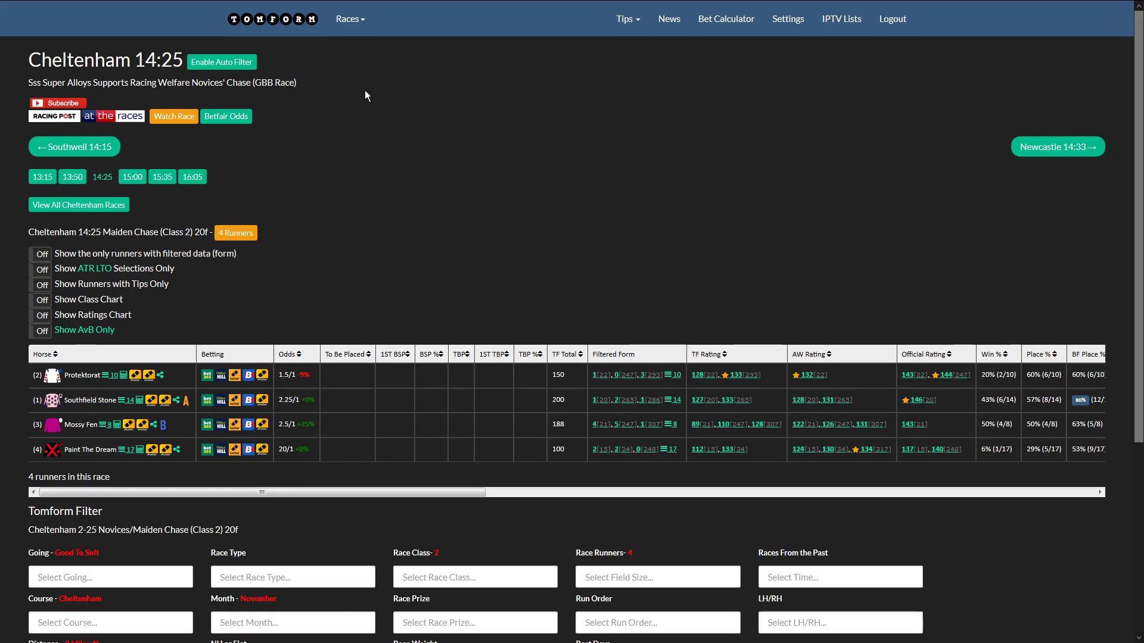
scroll(477, 233, "down", 2)
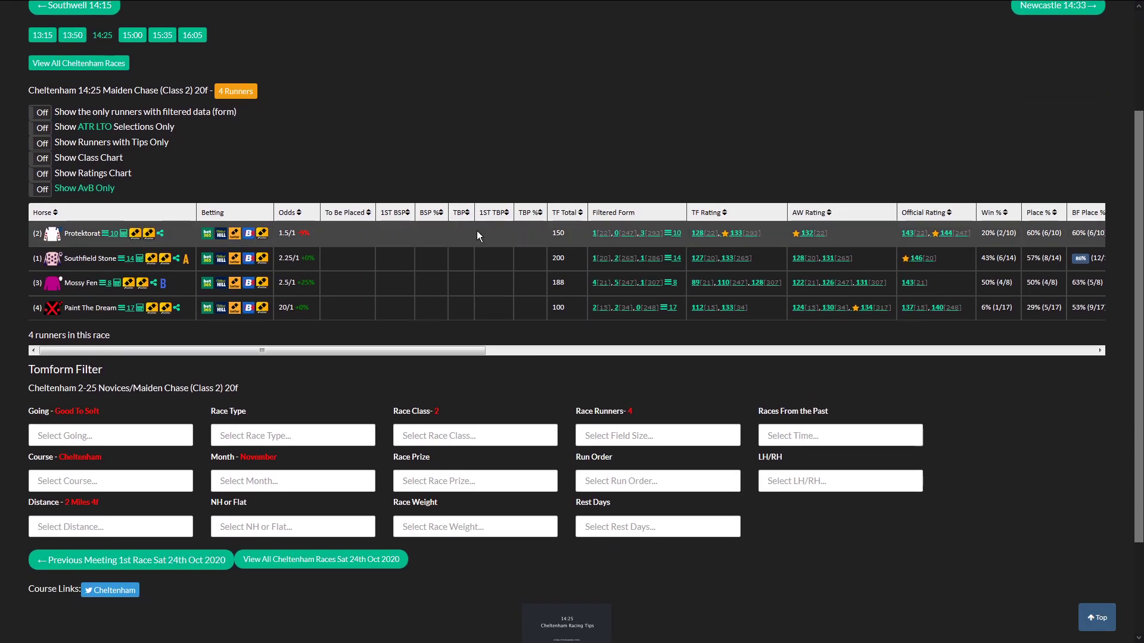
left_click(565, 209)
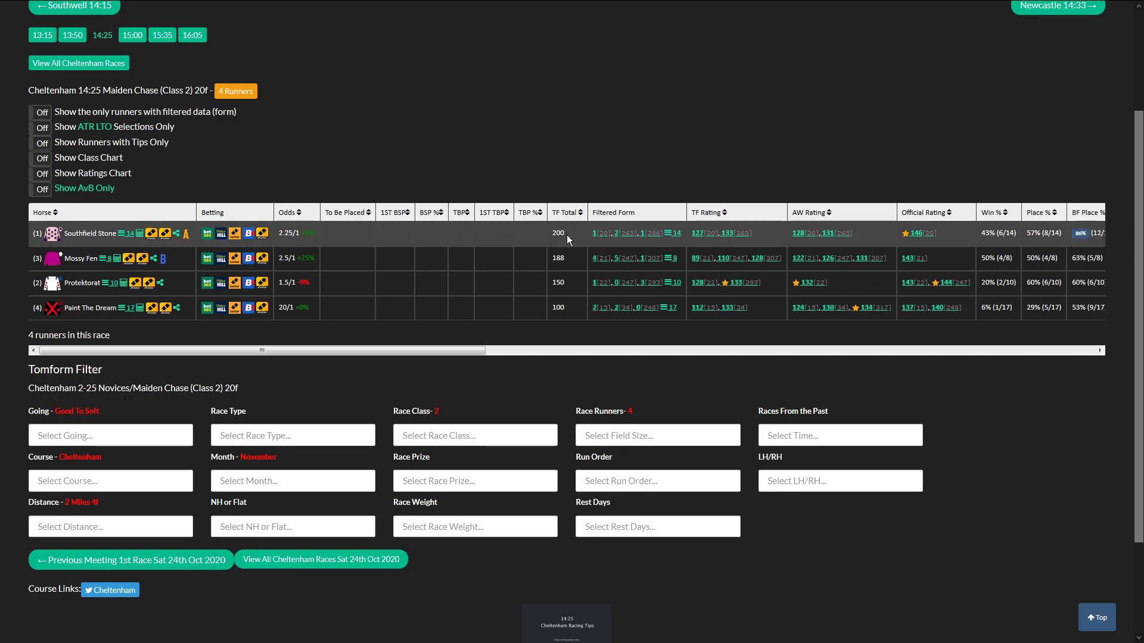
Filter the 14:25 form to 2 Miles 4f and re-rank by TF Total, selecting top runner Mossy Fen
left_click(125, 529)
scroll(177, 460, "down", 3)
scroll(177, 459, "down", 3)
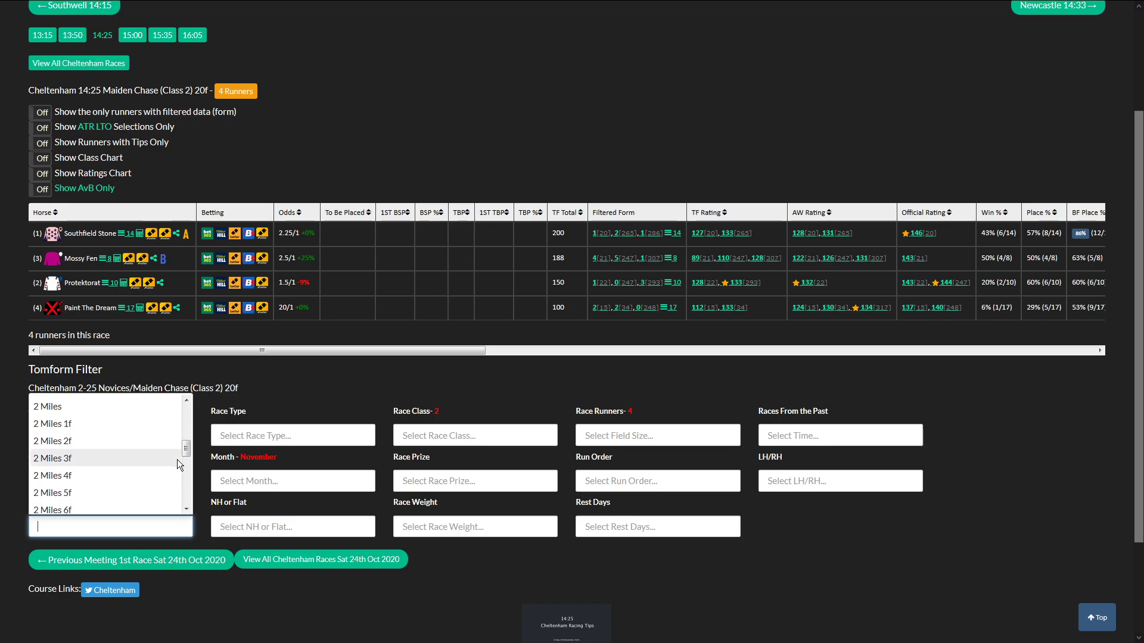
left_click(73, 459)
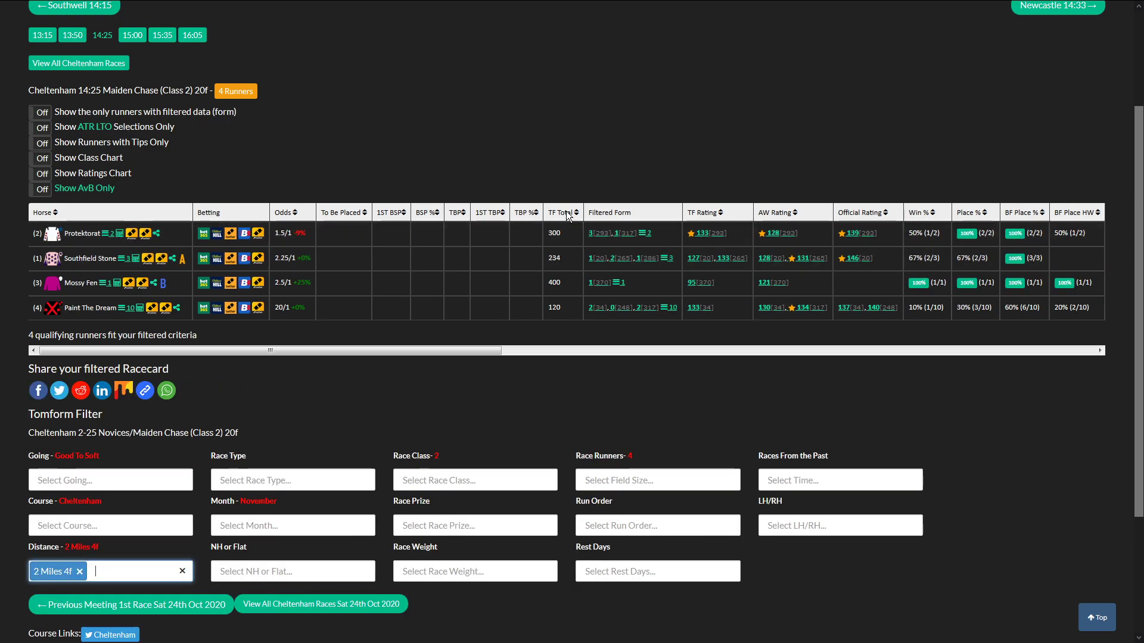
left_click(560, 212)
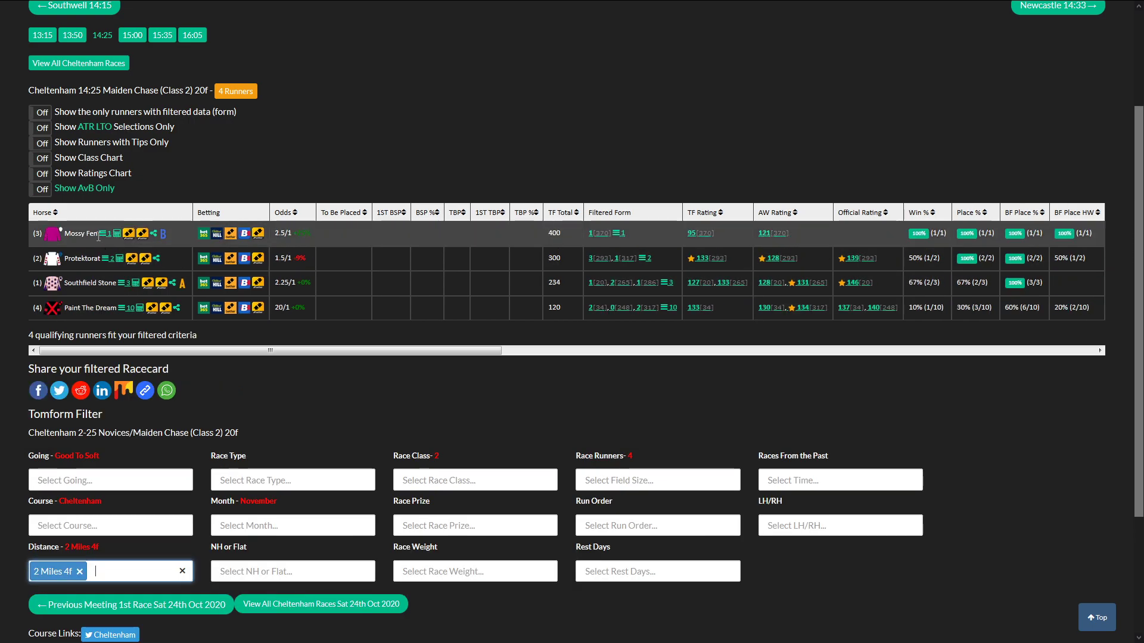
left_click_drag(98, 237, 64, 234)
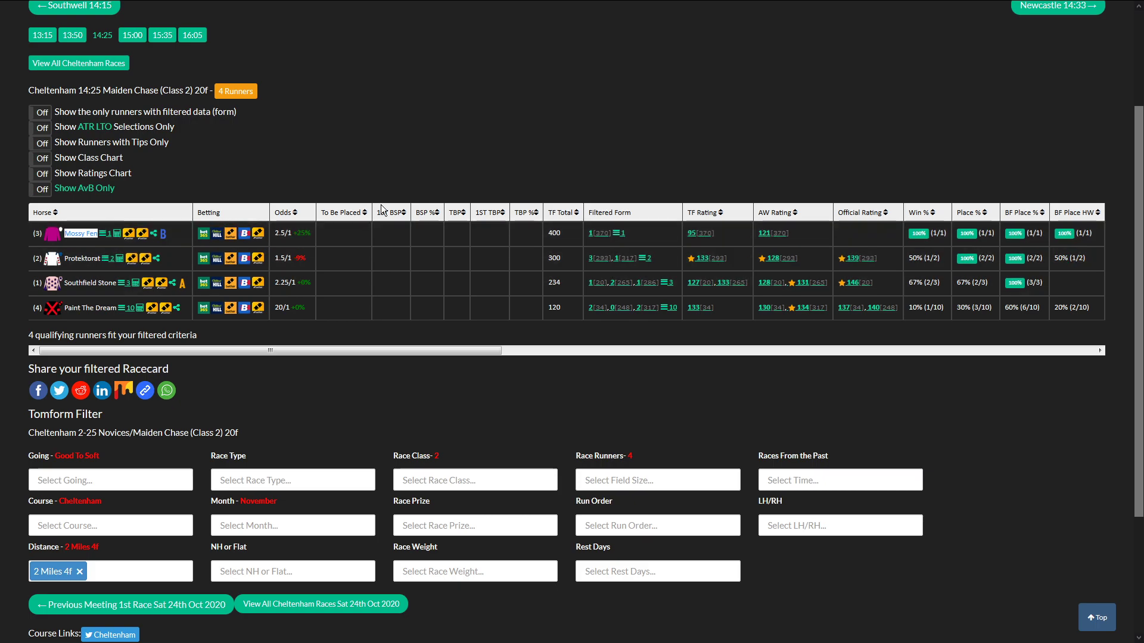
scroll(333, 214, "up", 3)
Open the Cheltenham 15:00 racecard and sort runners by TF Total, highest first
left_click(132, 177)
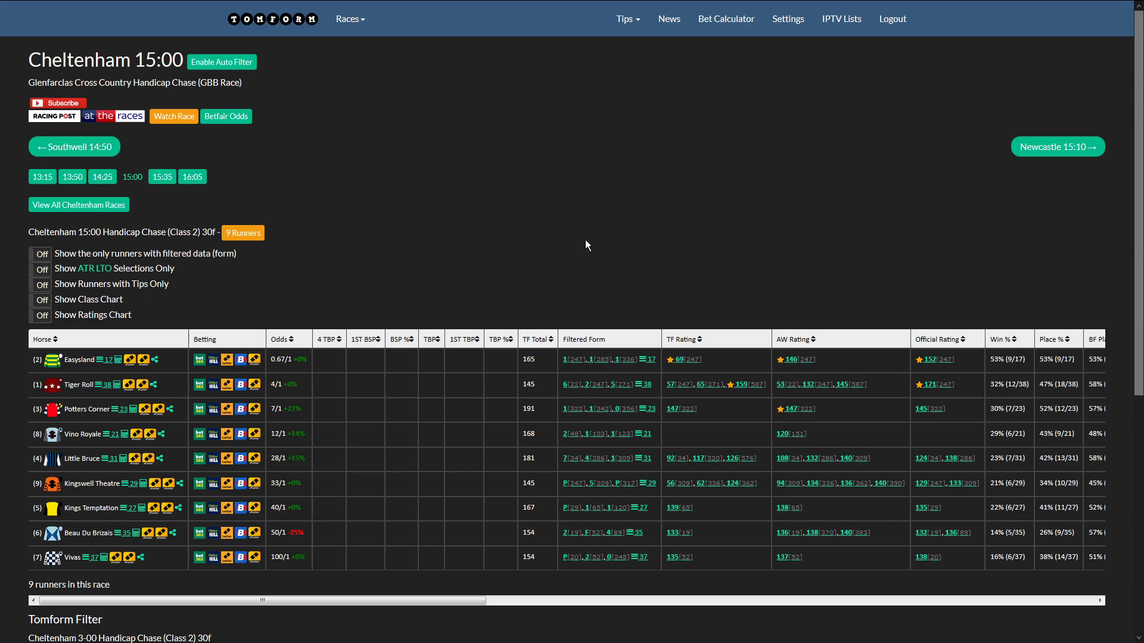
scroll(576, 245, "down", 2)
scroll(577, 245, "down", 1)
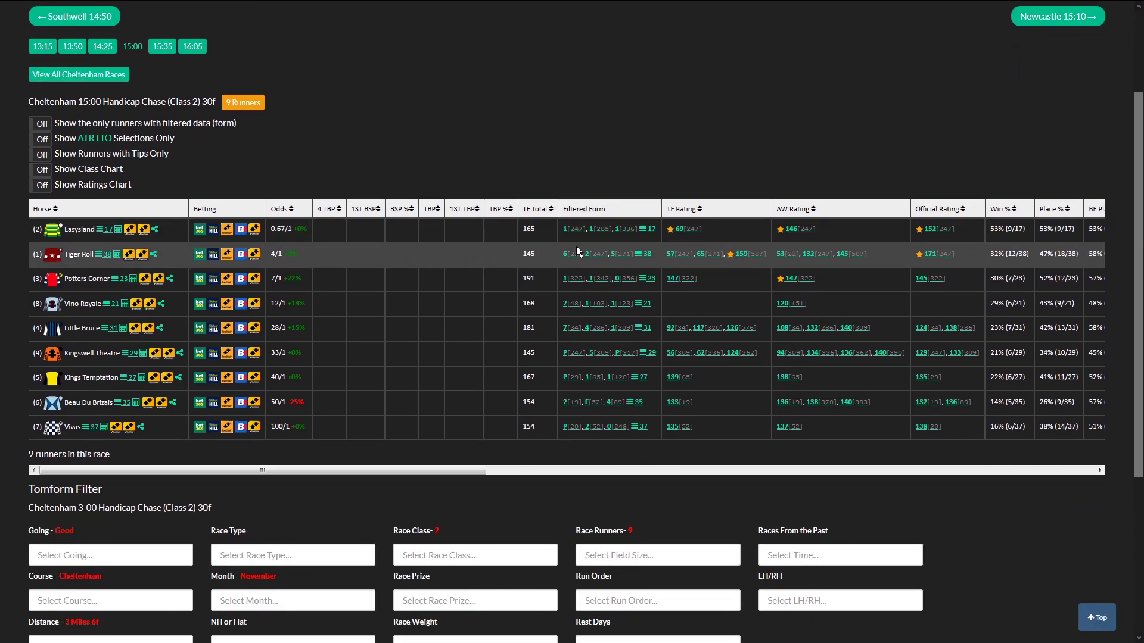
scroll(356, 316, "down", 2)
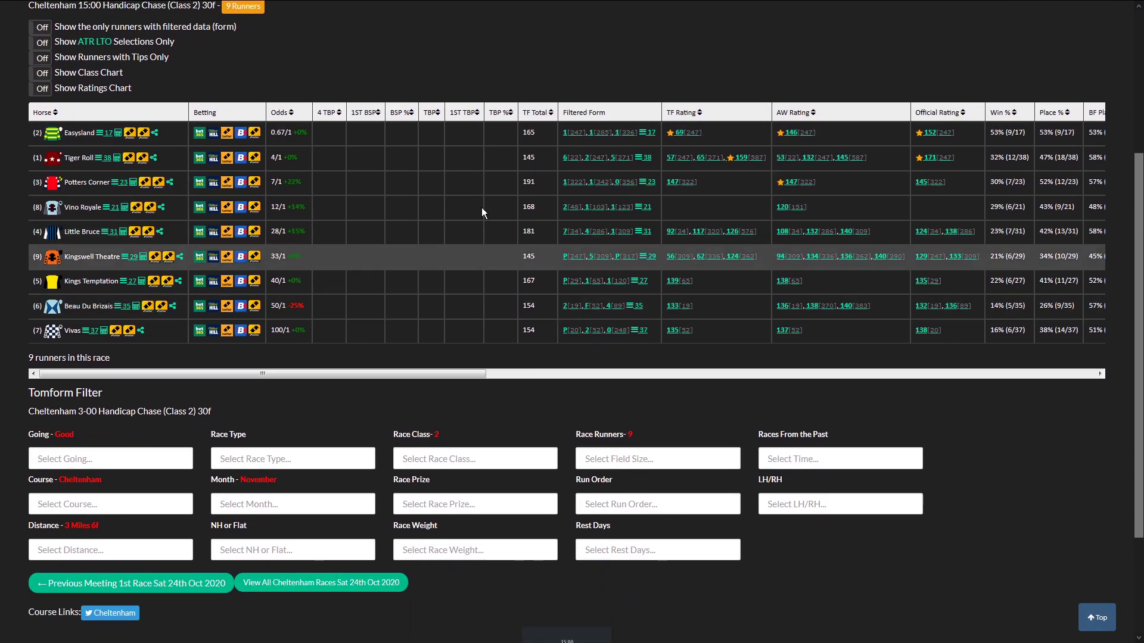
left_click(538, 112)
left_click(538, 112)
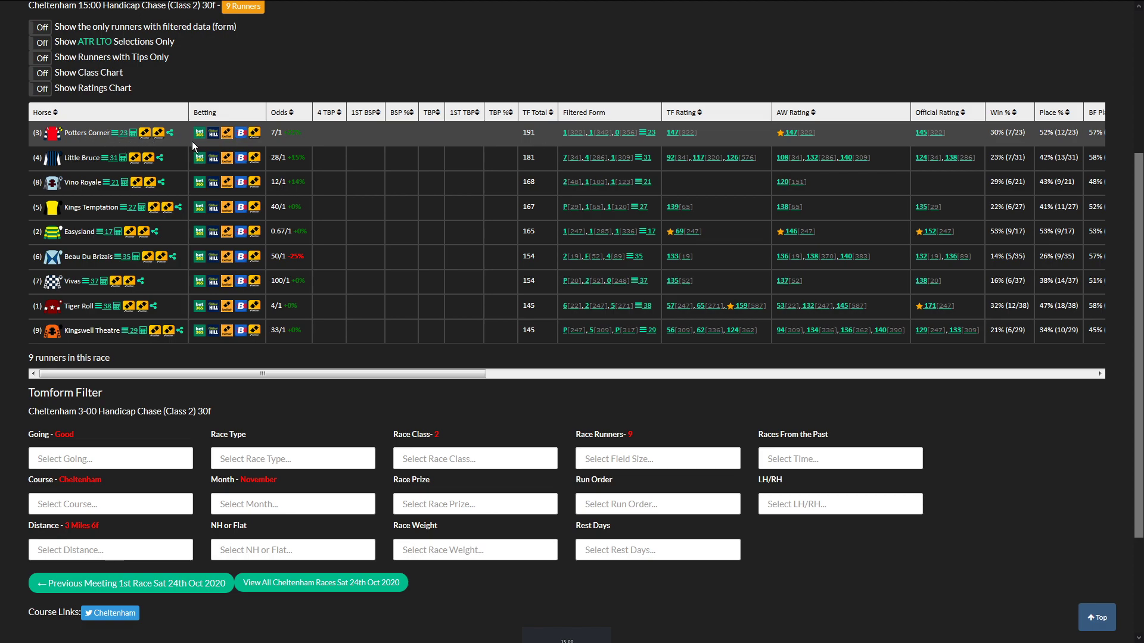
Filter the 15:00 form to 2 Miles 6f and sort by TF Total, highest first
scroll(430, 295, "down", 2)
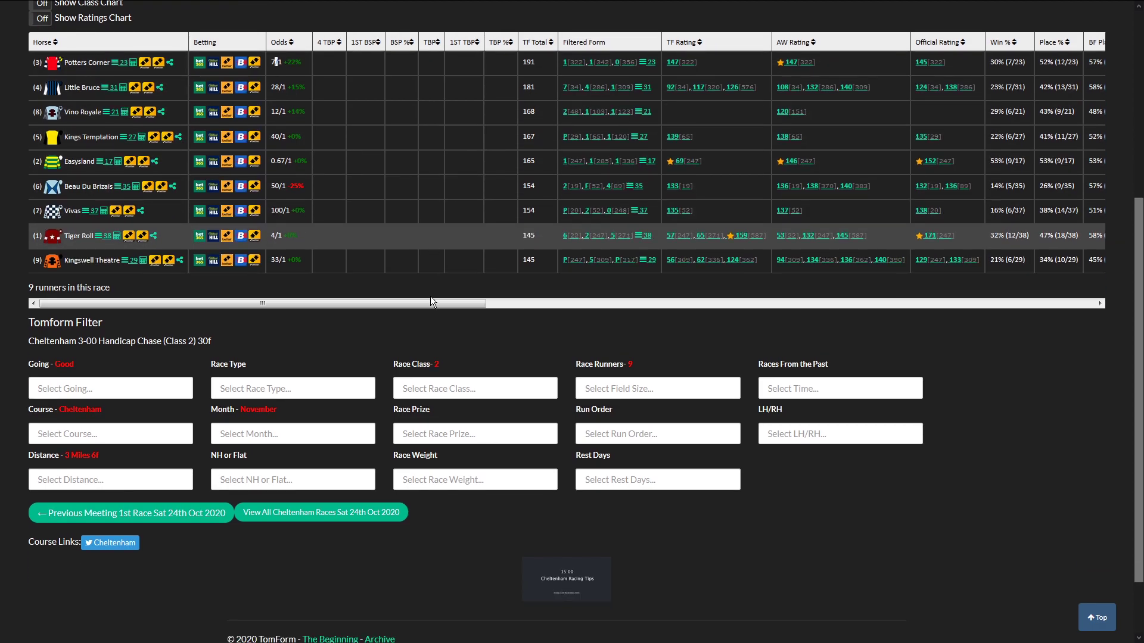
left_click(92, 399)
left_click_drag(182, 433, 187, 476)
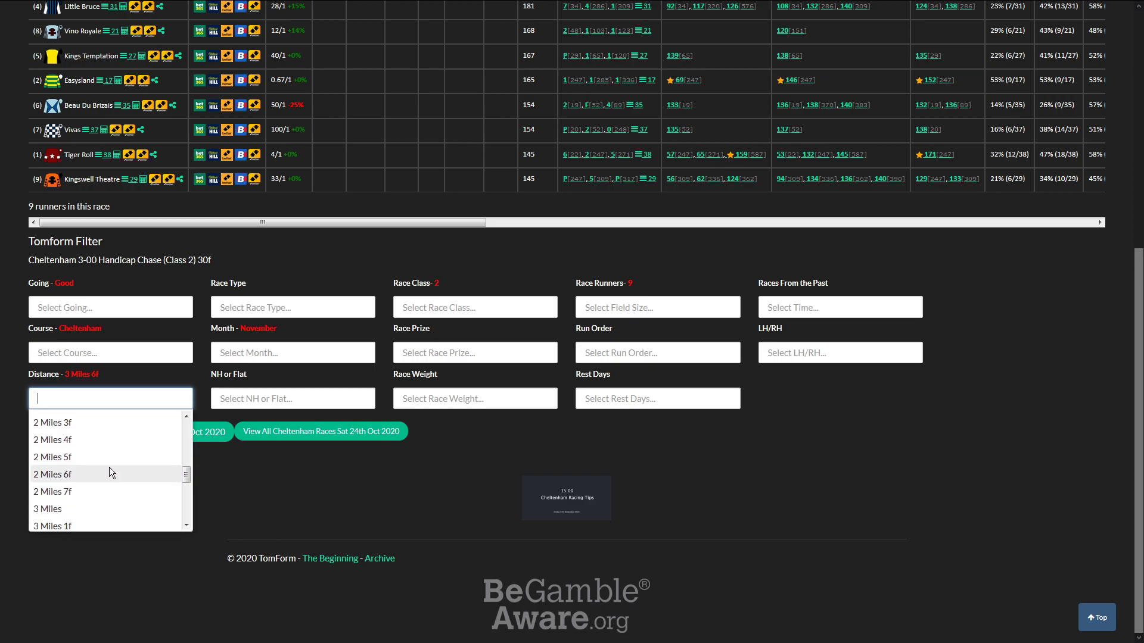
left_click(170, 474)
left_click(531, 218)
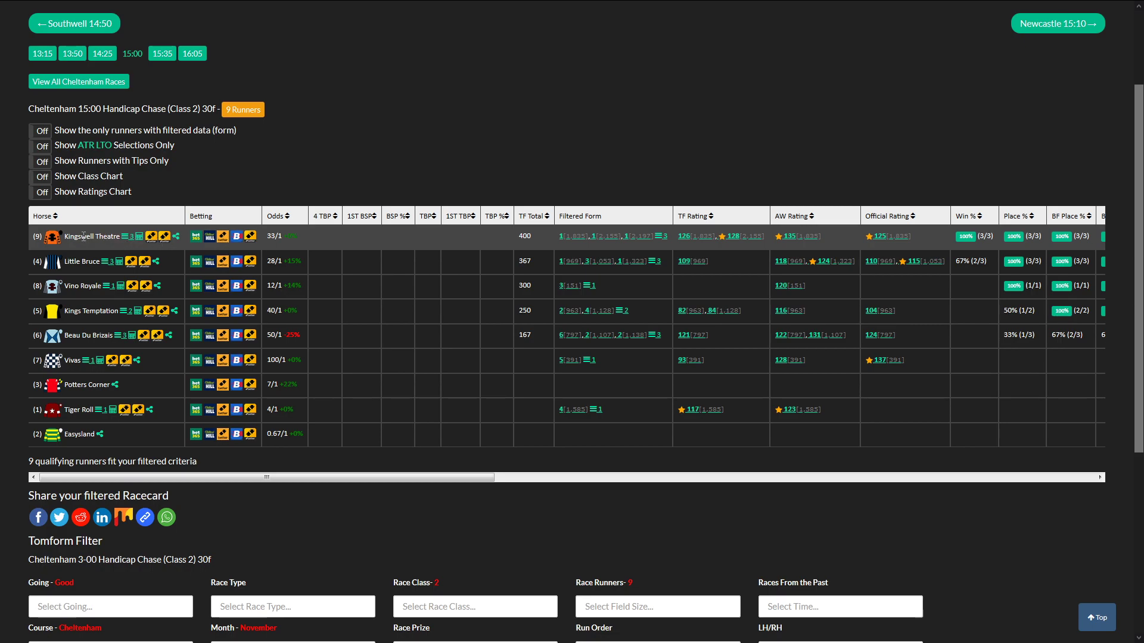
Remove the 2 Miles 6f distance filter and browse the distance options again
scroll(456, 509, "down", 3)
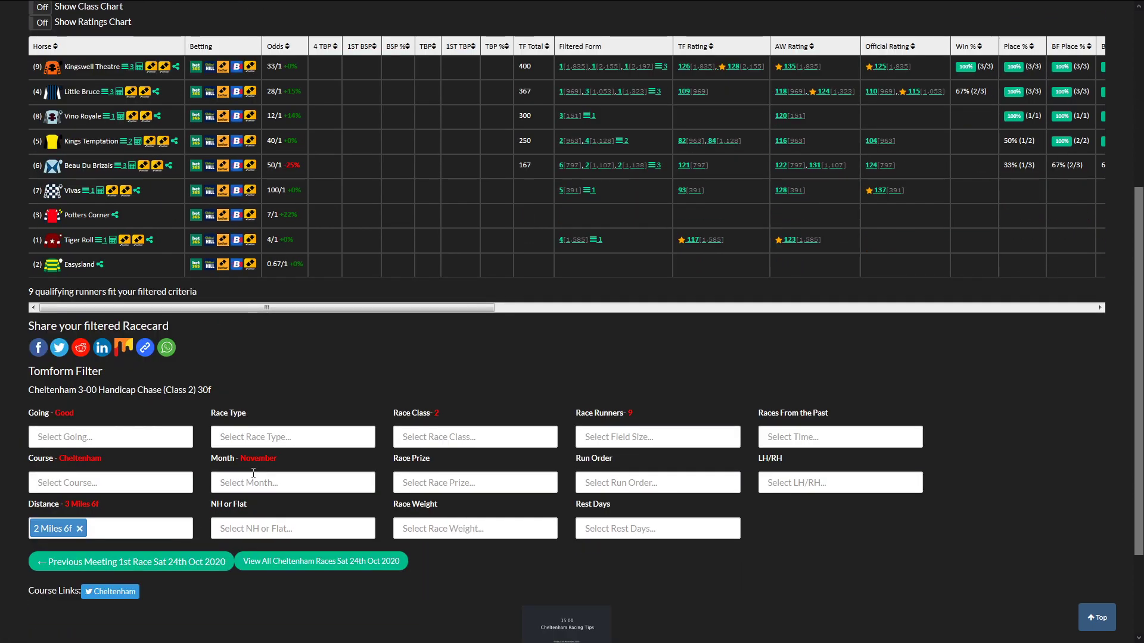
scroll(95, 509, "up", 2)
scroll(105, 462, "down", 4)
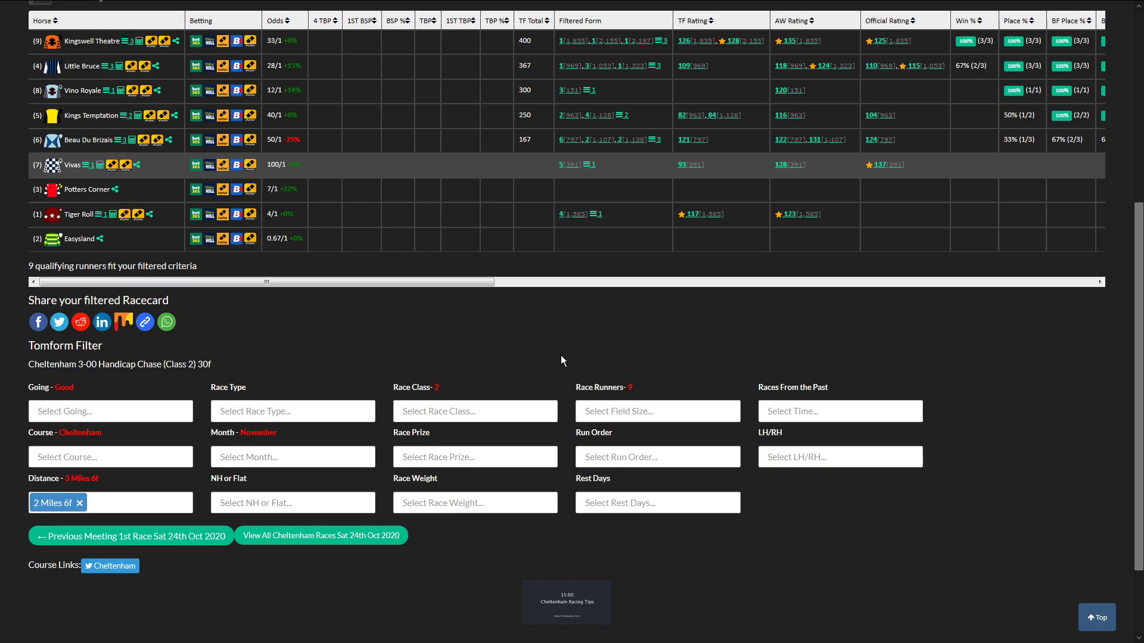
left_click(79, 457)
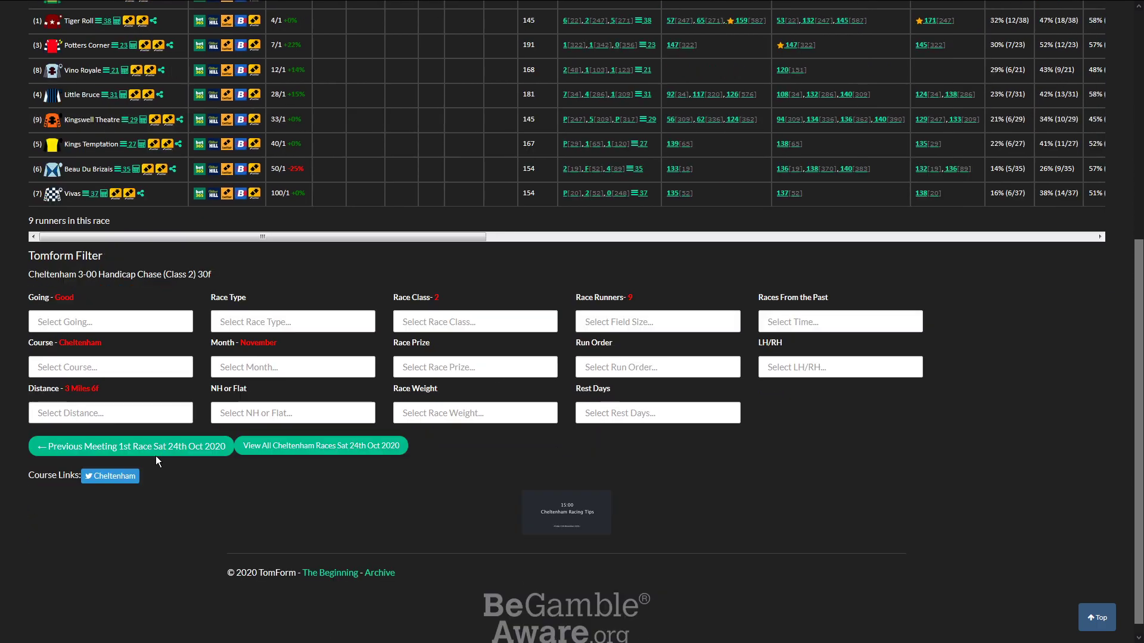
left_click(156, 403)
left_click_drag(186, 490, 186, 514)
Filter the 15:00 form to 3 Miles 6f and sort by TF Total, then by TF Rating
left_click(122, 520)
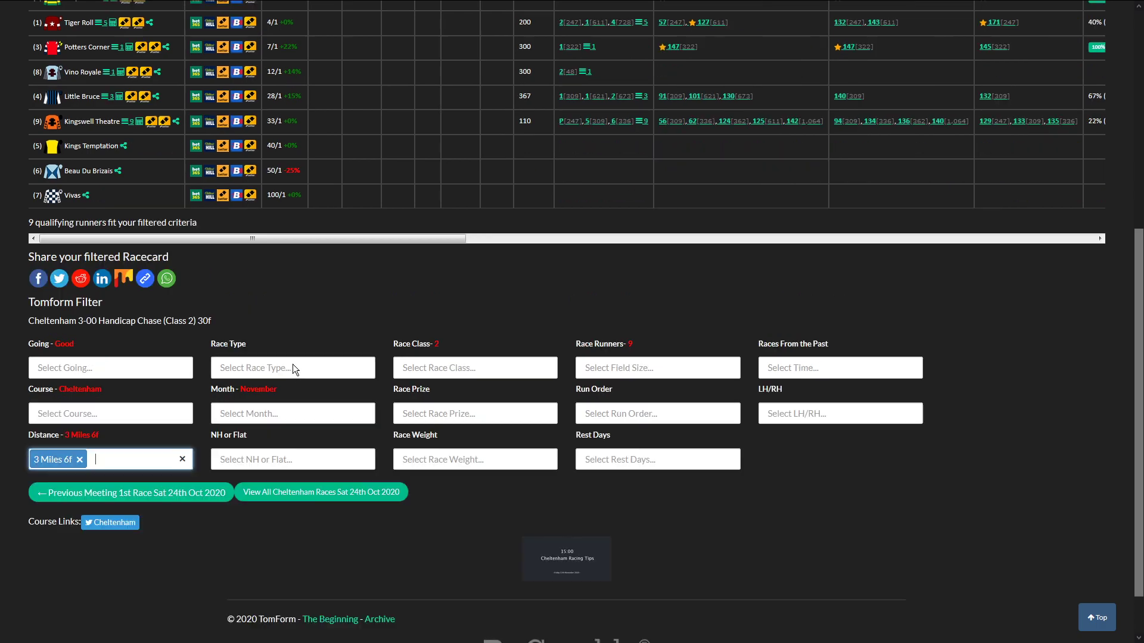
scroll(509, 230, "up", 4)
left_click(526, 218)
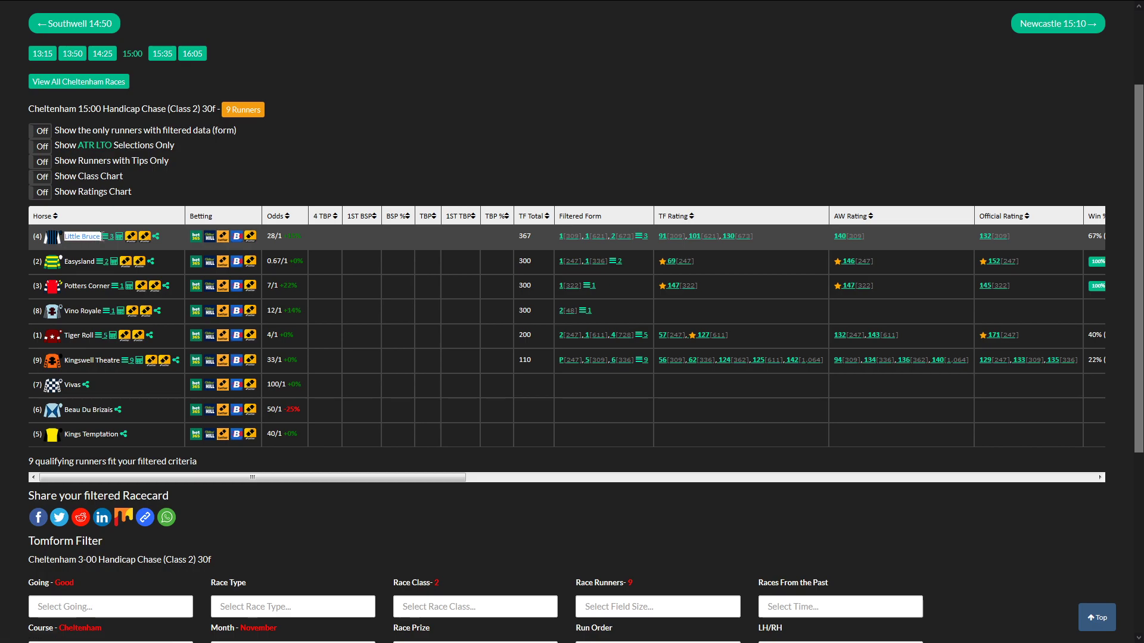
left_click(675, 220)
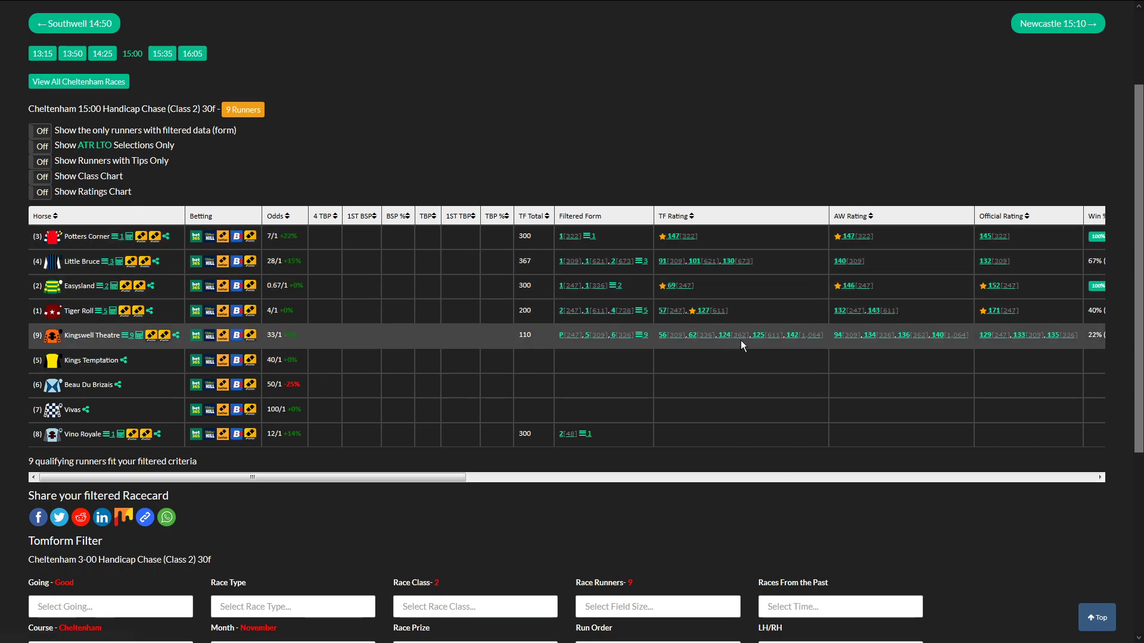
mouse_move(675, 264)
mouse_move(676, 241)
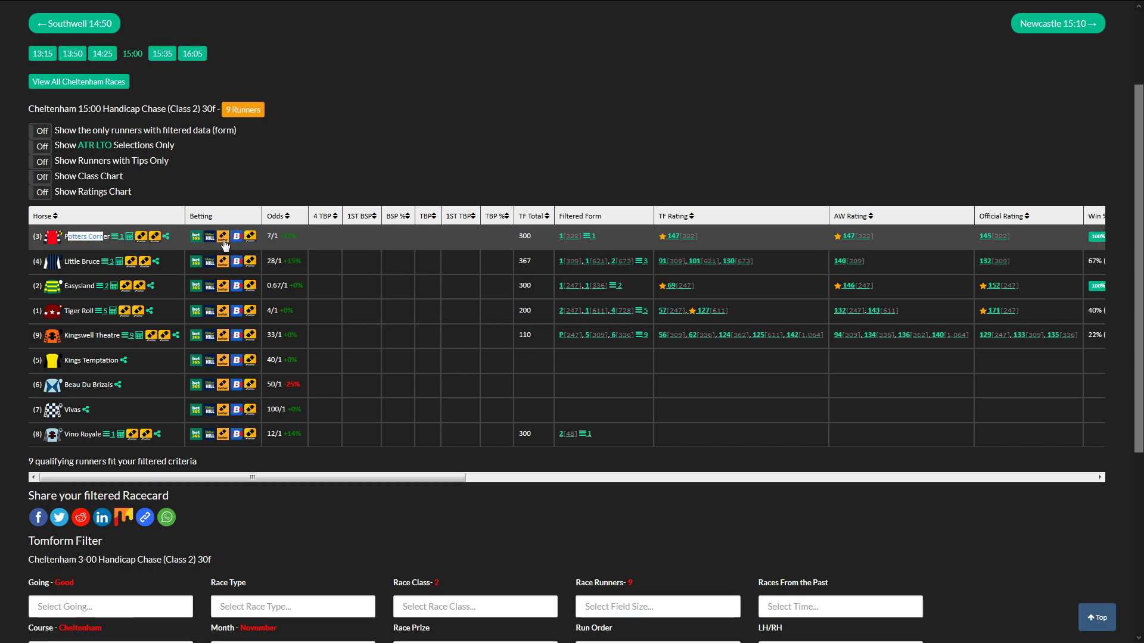
Check Potters Corner's William Hill odds, then close the extra tab and return to the racecard
left_click(210, 237)
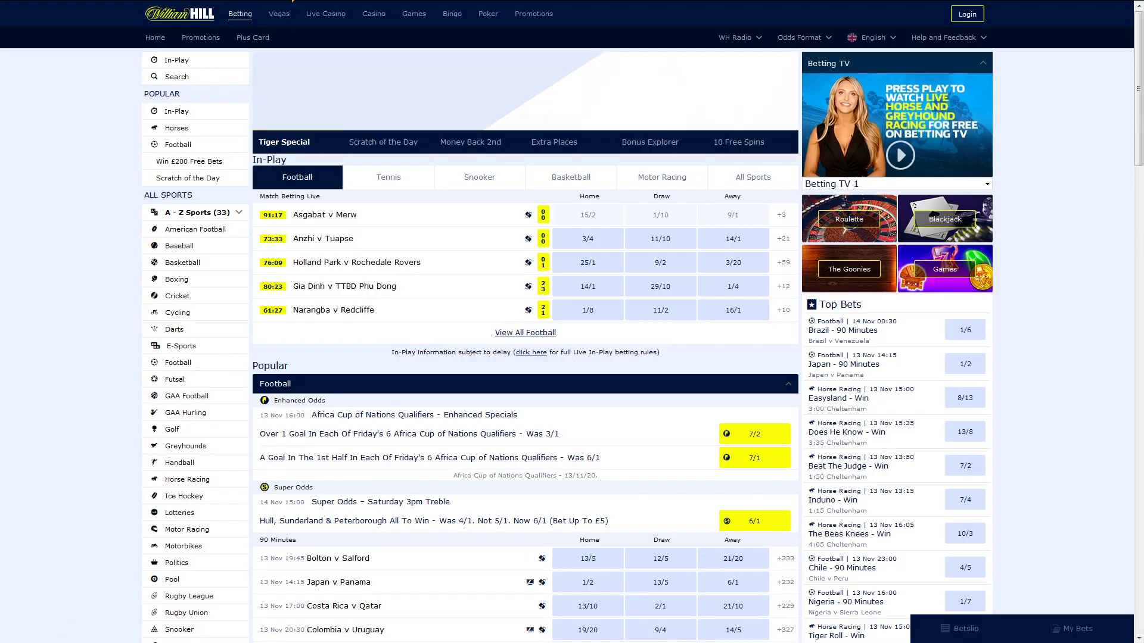
mouse_move(301, 19)
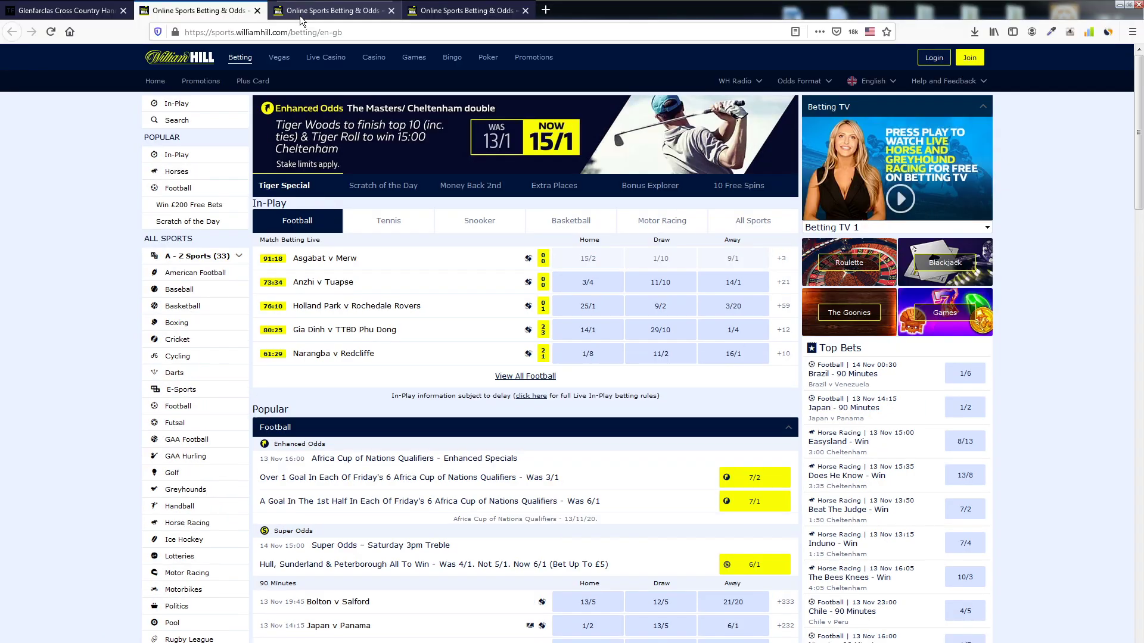
left_click(257, 11)
left_click(257, 11)
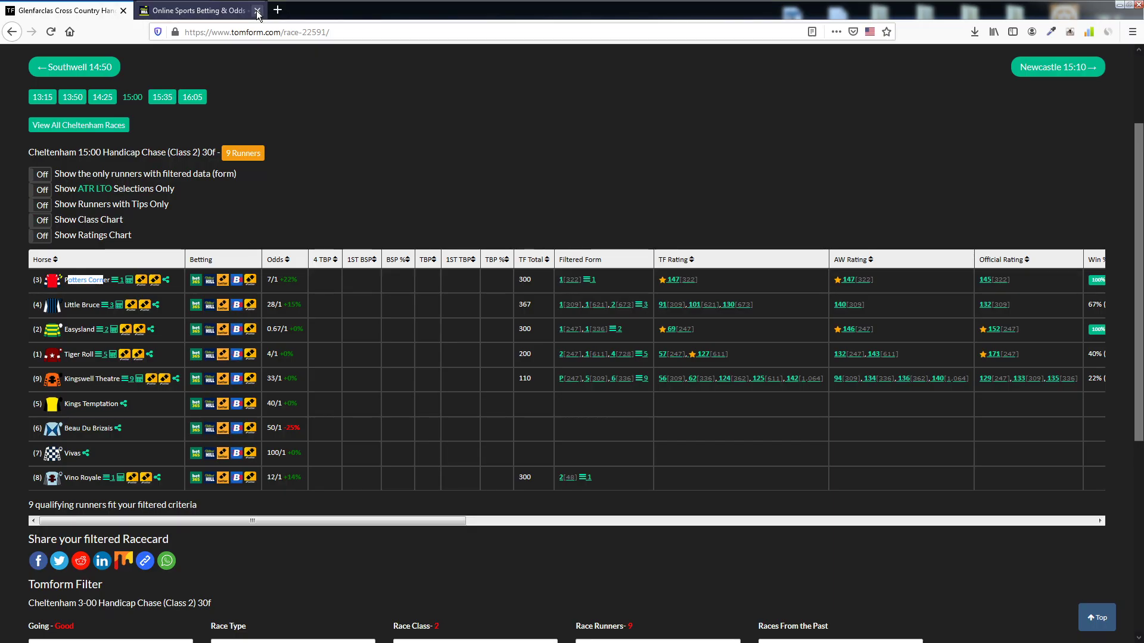
left_click(258, 10)
scroll(362, 159, "up", 3)
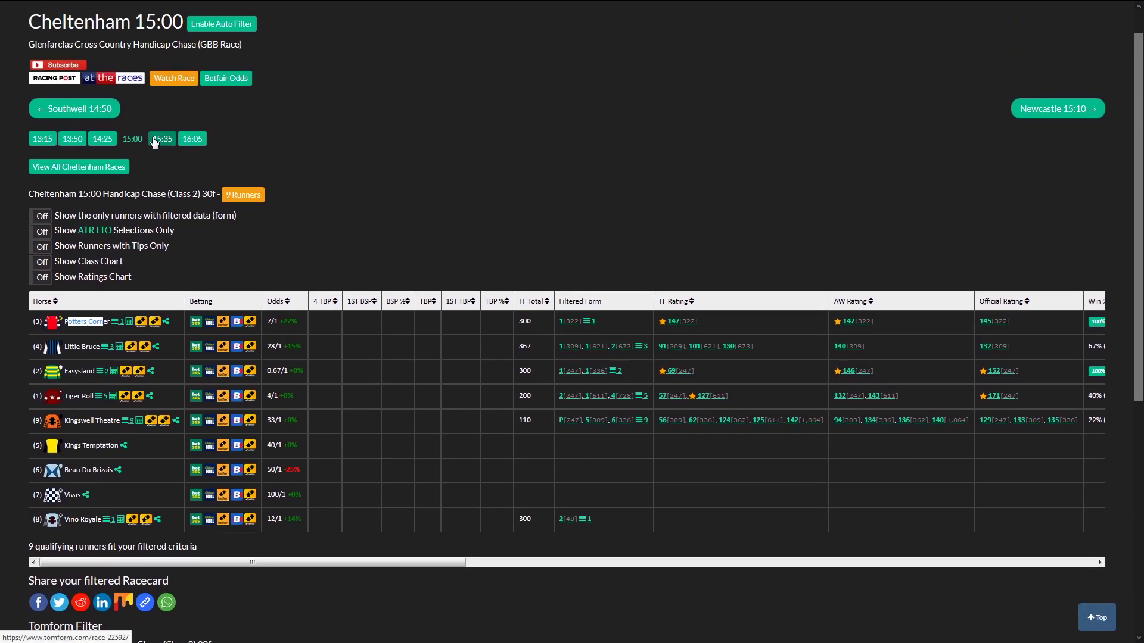
Open the Cheltenham 15:35 racecard and filter its form to 2 Miles 5f
left_click(156, 140)
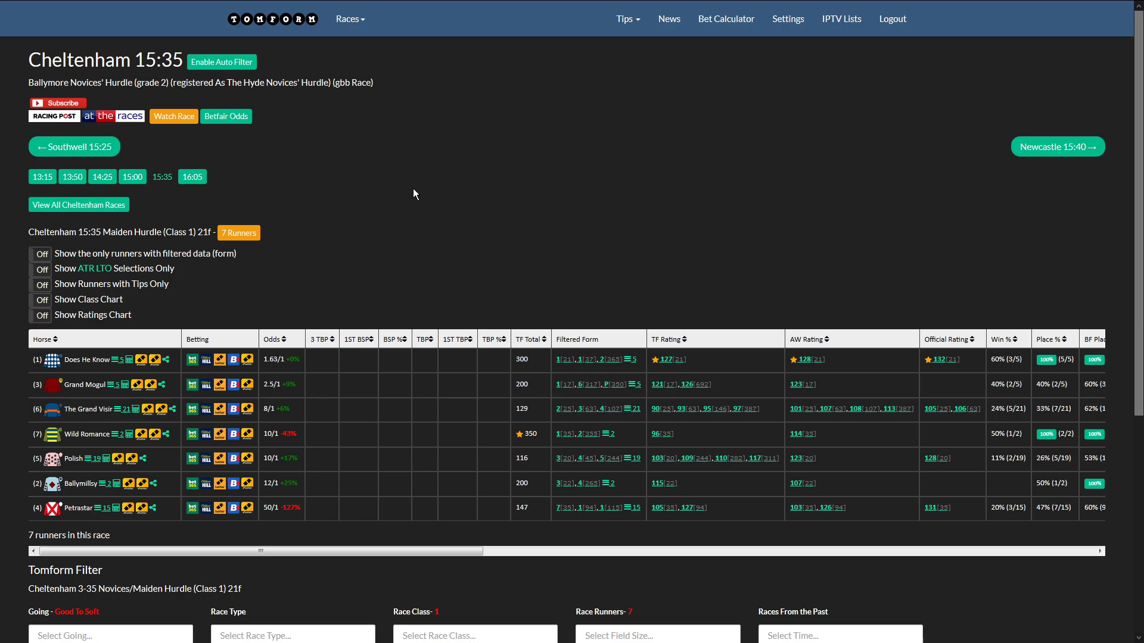
scroll(414, 190, "down", 1)
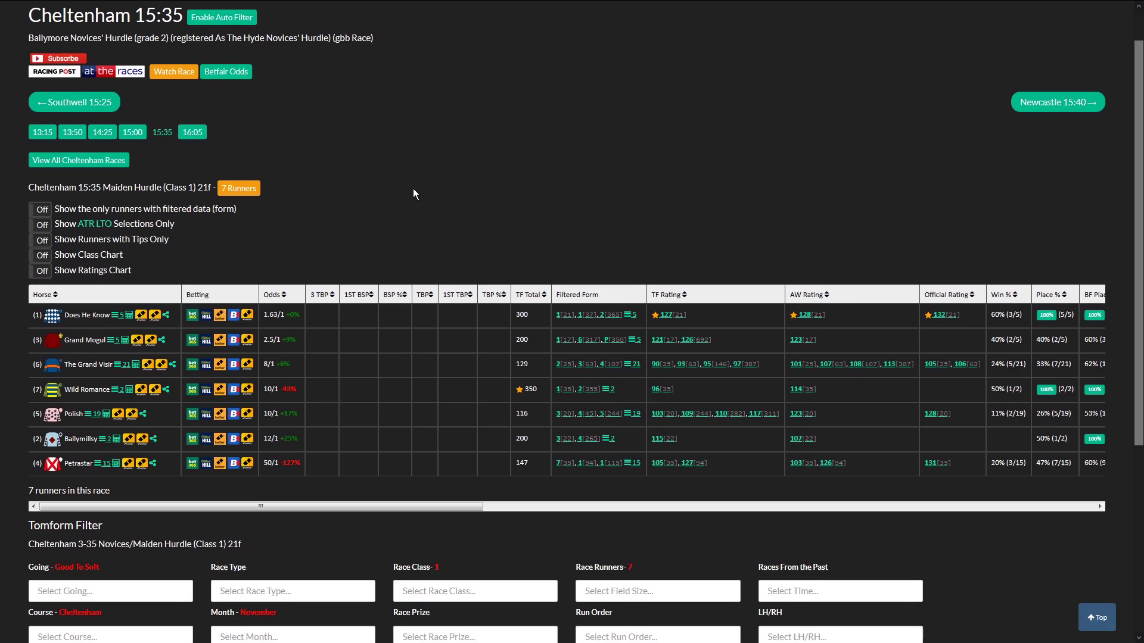
scroll(413, 194, "down", 1)
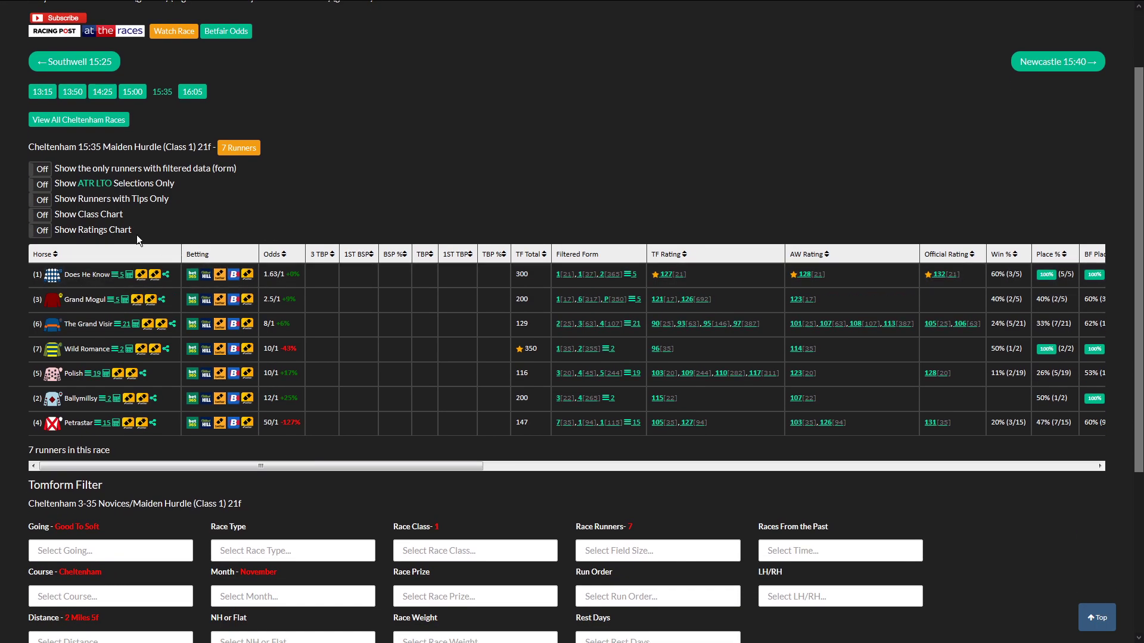
scroll(431, 247, "down", 1)
scroll(431, 248, "down", 2)
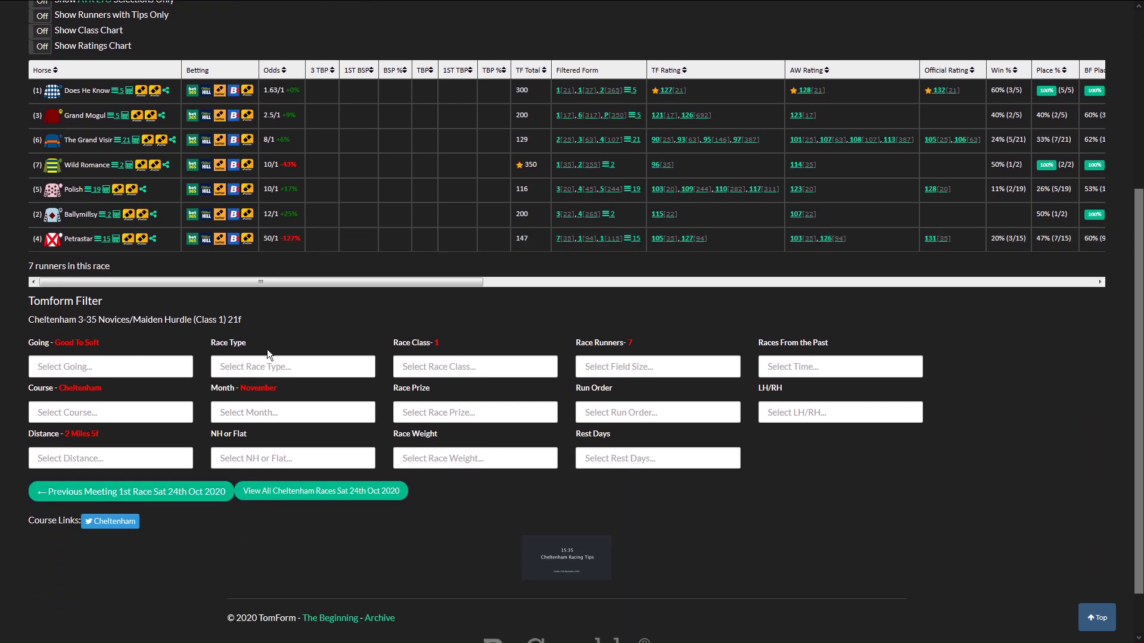
left_click(117, 457)
left_click_drag(186, 488, 186, 537)
left_click(73, 536)
Sort the seven runners by TF Total, then by TF Rating, with Does He Know first and Polish second
scroll(299, 303, "up", 1)
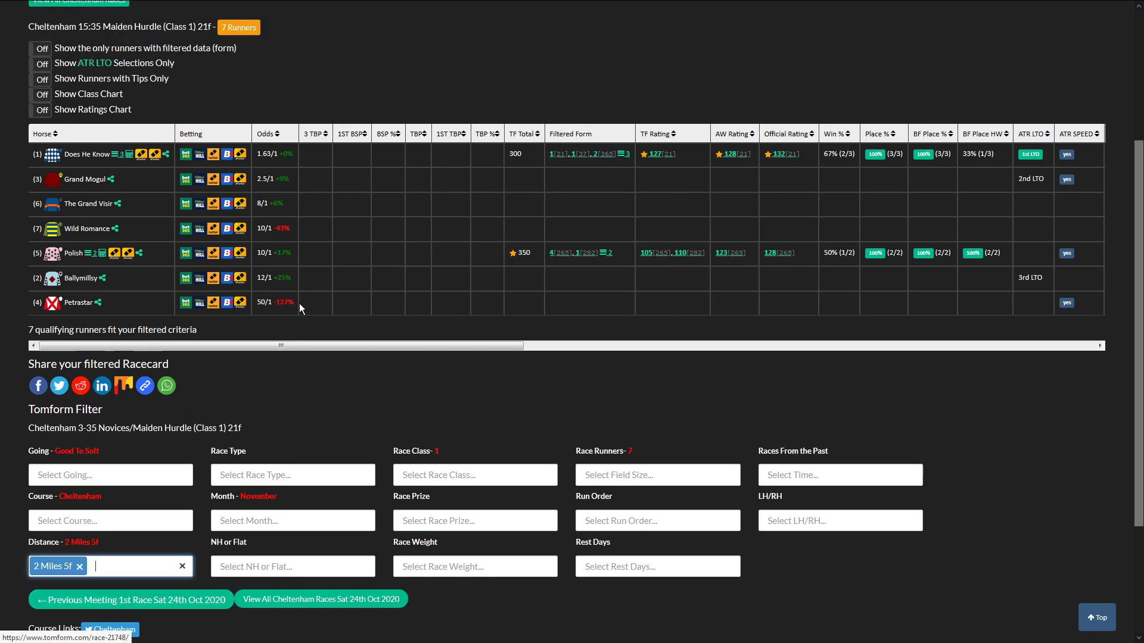
left_click(521, 143)
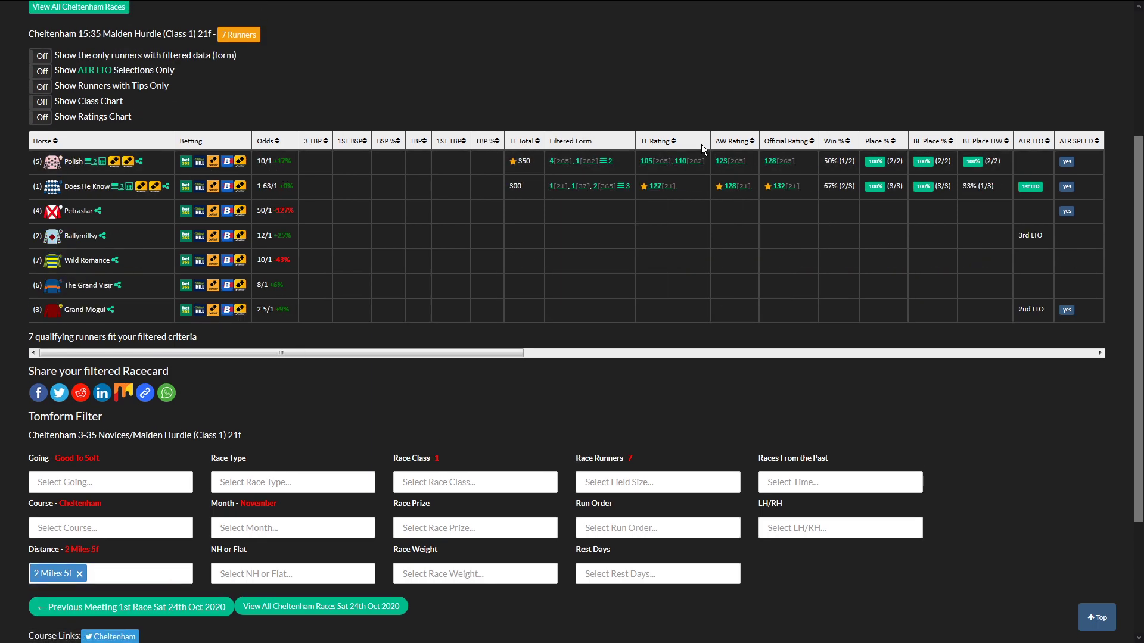
left_click(665, 149)
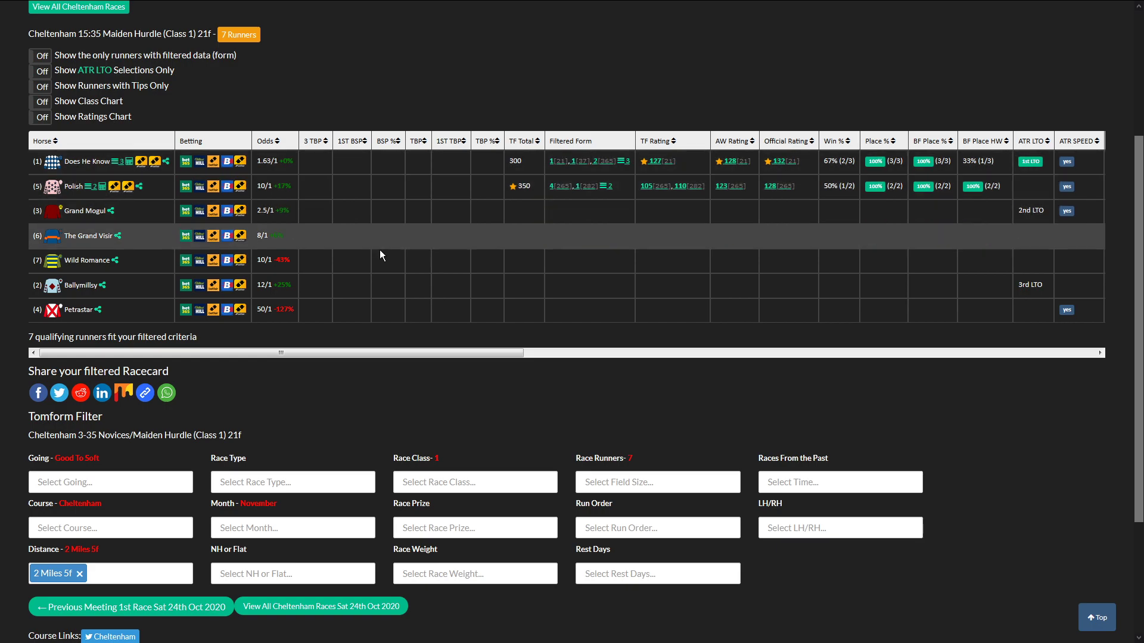
scroll(380, 250, "up", 3)
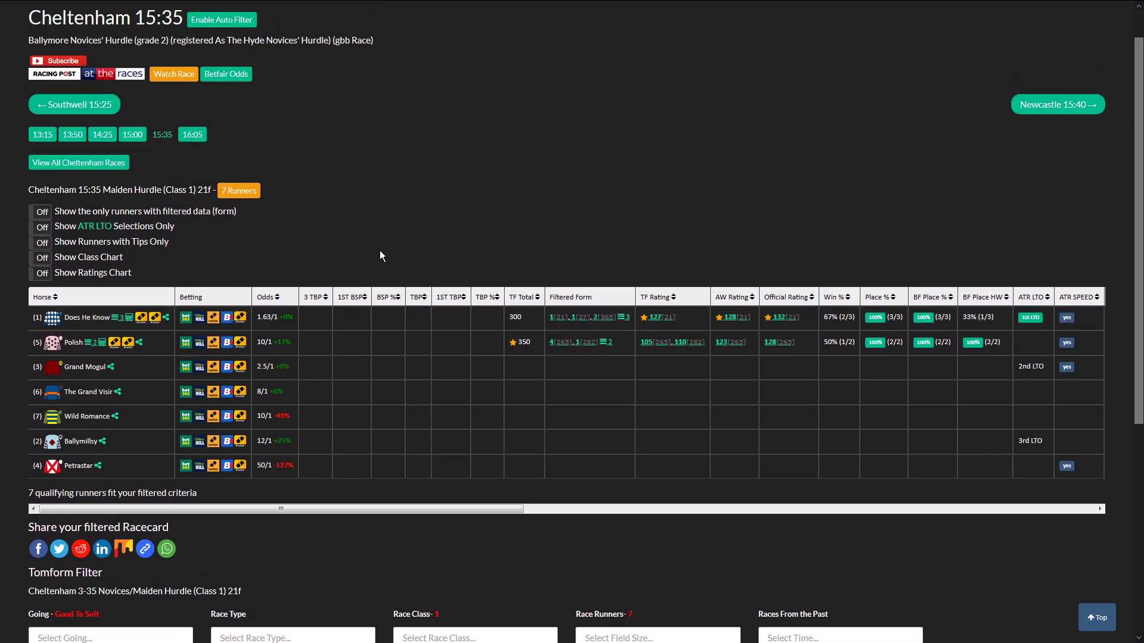
Open the Cheltenham 16:05 racecard and sort by TF Total, highlighting The Bees Knees' 263
left_click(192, 130)
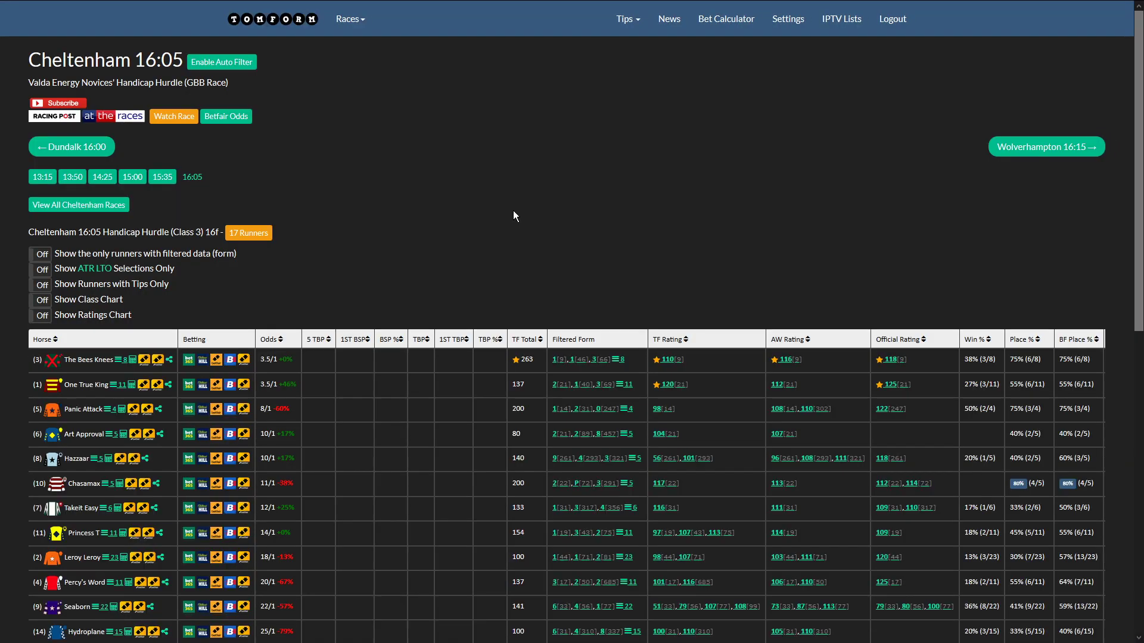
scroll(513, 211, "down", 8)
scroll(521, 222, "down", 3)
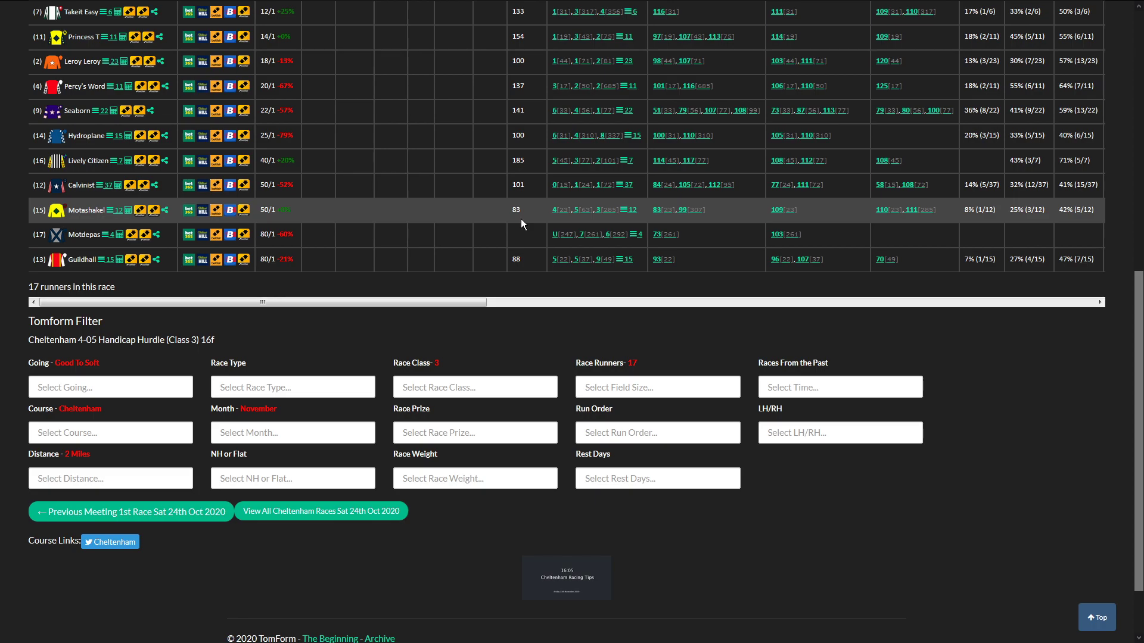
scroll(522, 221, "up", 7)
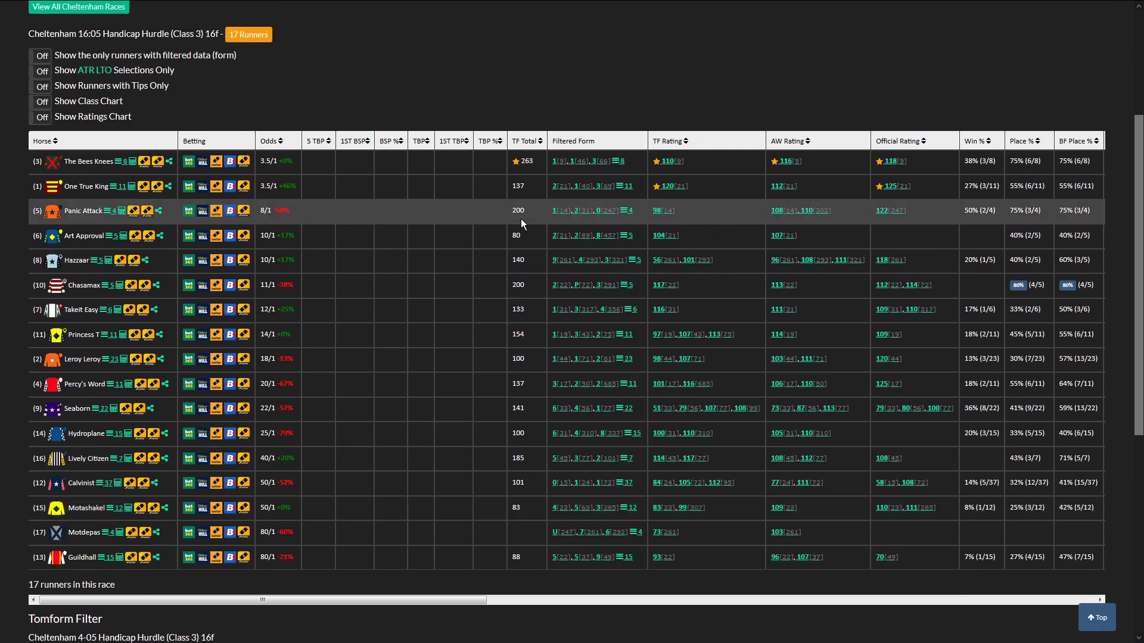
left_click(524, 140)
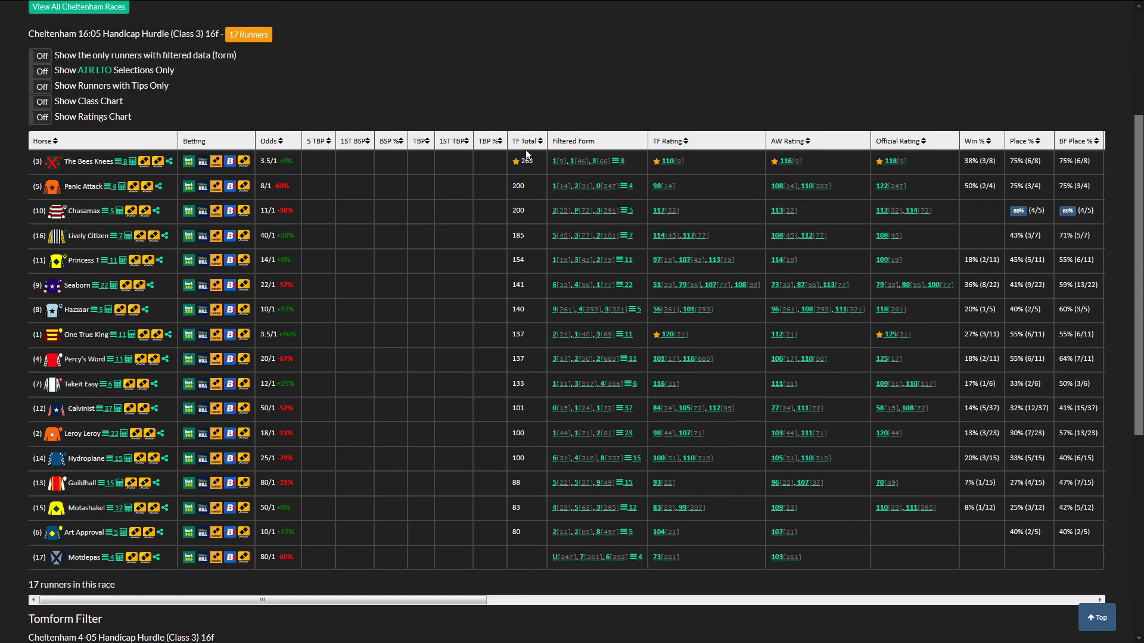
double_click(527, 159)
scroll(519, 187, "down", 6)
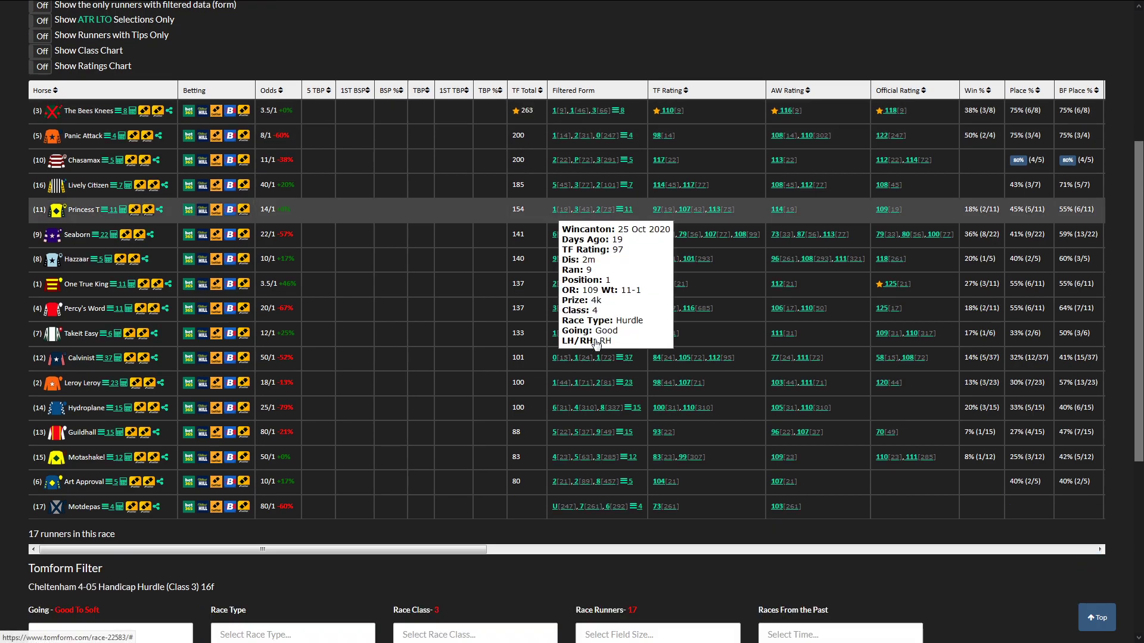
Filter the 16:05 form to 2 Miles and re-rank by TF Total, The Bees Knees top on 333
left_click(117, 399)
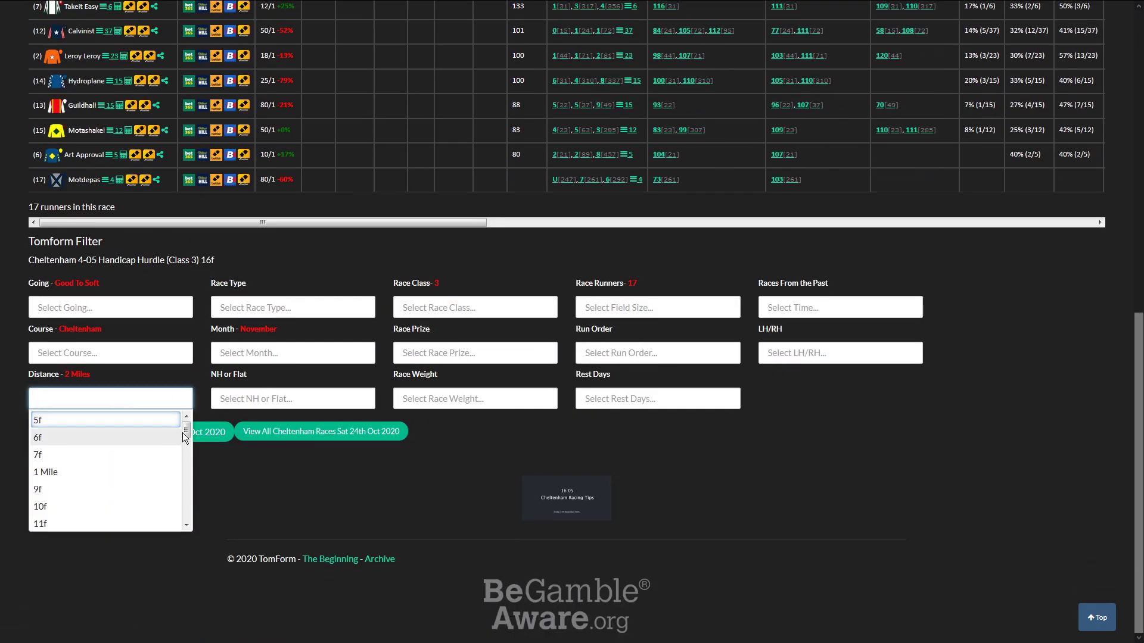
left_click_drag(182, 432, 178, 467)
left_click(86, 421)
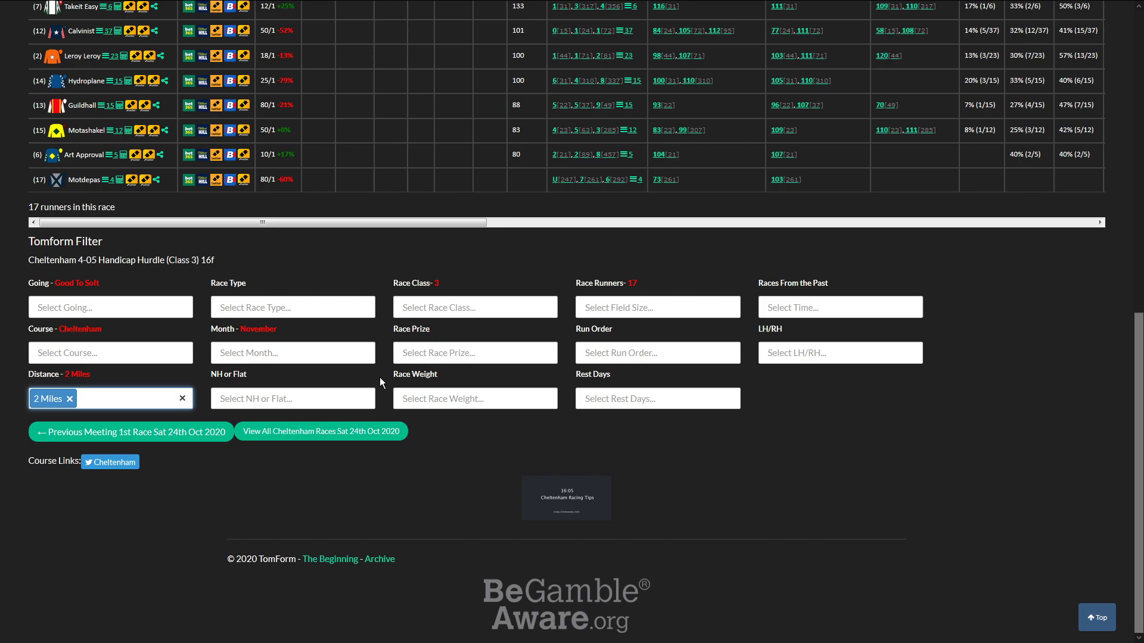
scroll(517, 202, "up", 2)
left_click(525, 122)
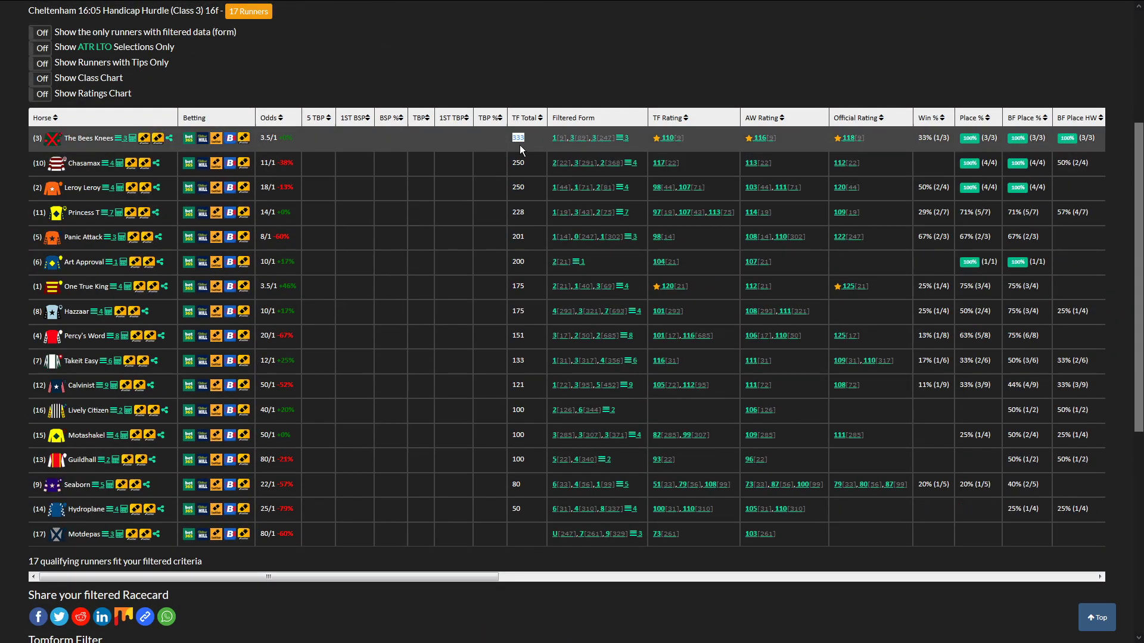
left_click(521, 160)
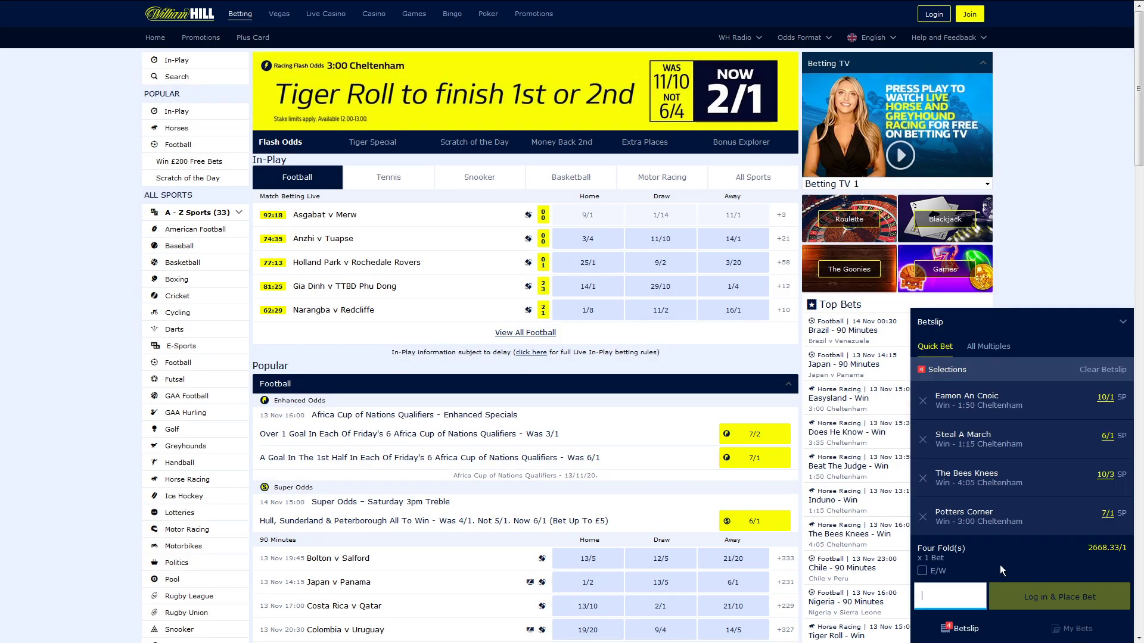
Enter a 1.00 stake on the Four Fold, leaving each-way off
scroll(1001, 521, "down", 1)
scroll(994, 435, "down", 3)
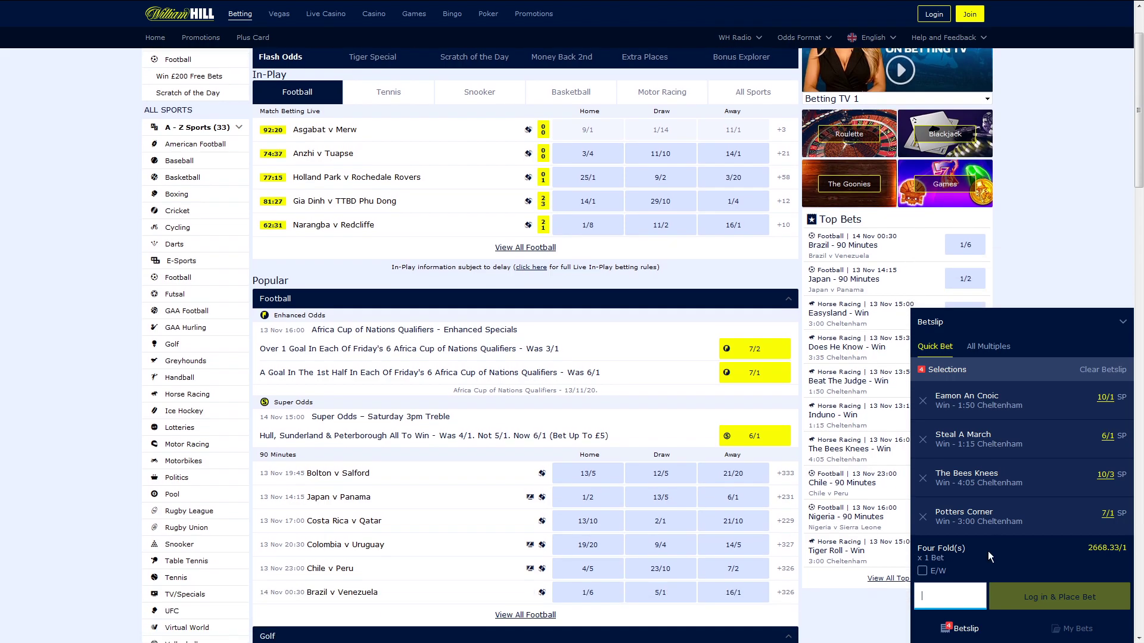
left_click(992, 562)
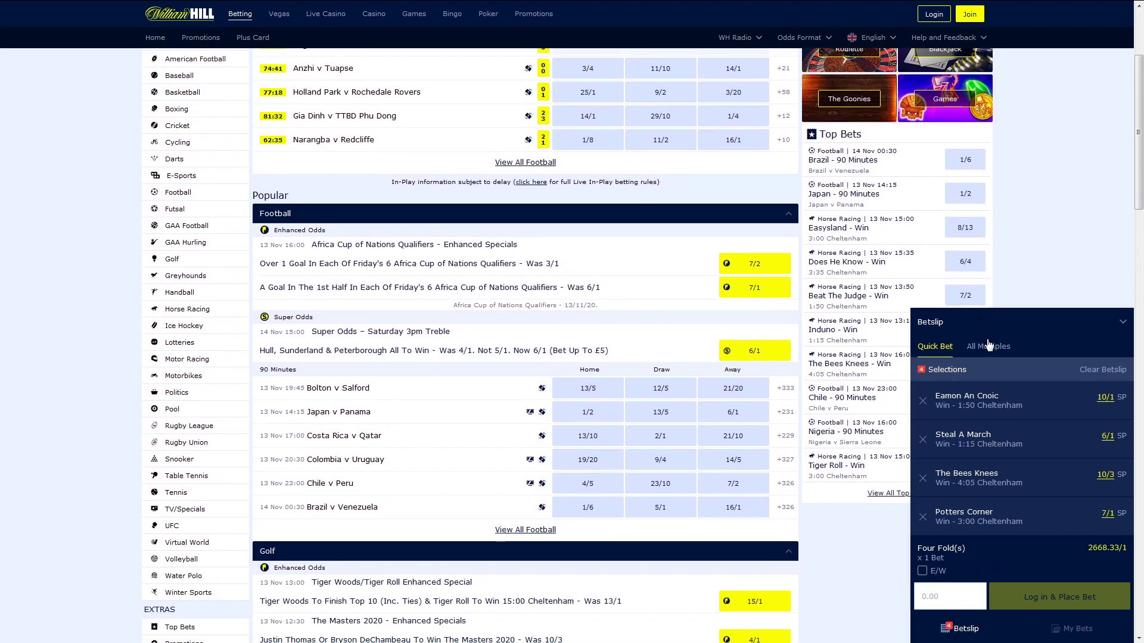
left_click(935, 571)
type("1")
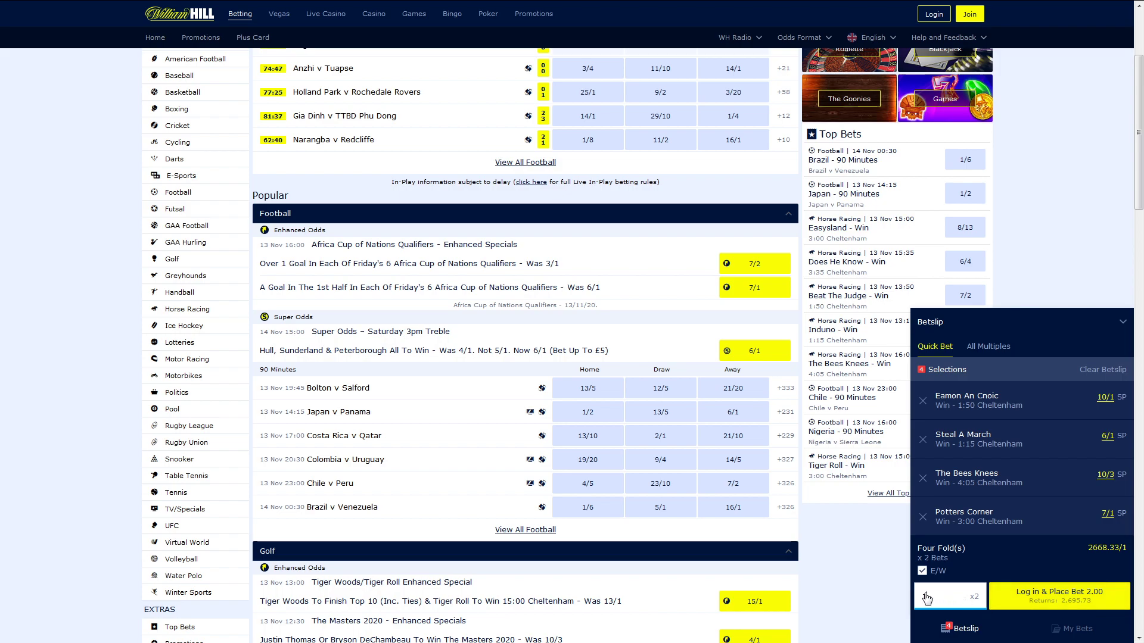
left_click(922, 571)
Show all multiples and stake 1.00 on the Lucky 15, checking its 4,607.00 returns
left_click(977, 349)
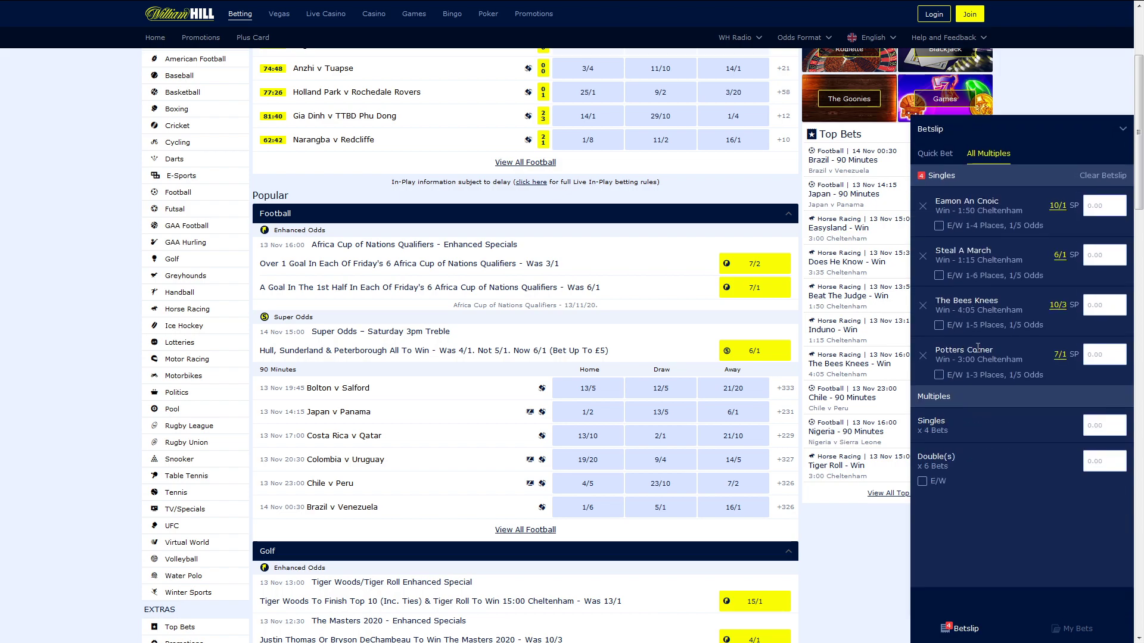
scroll(988, 384, "down", 1)
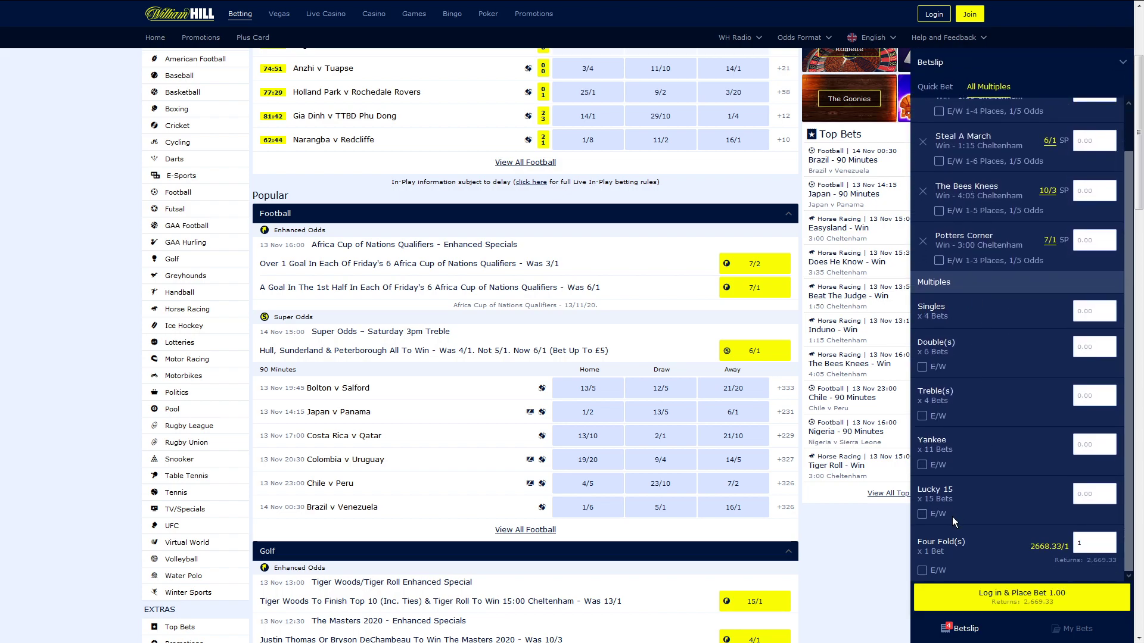
left_click(1084, 502)
type("1")
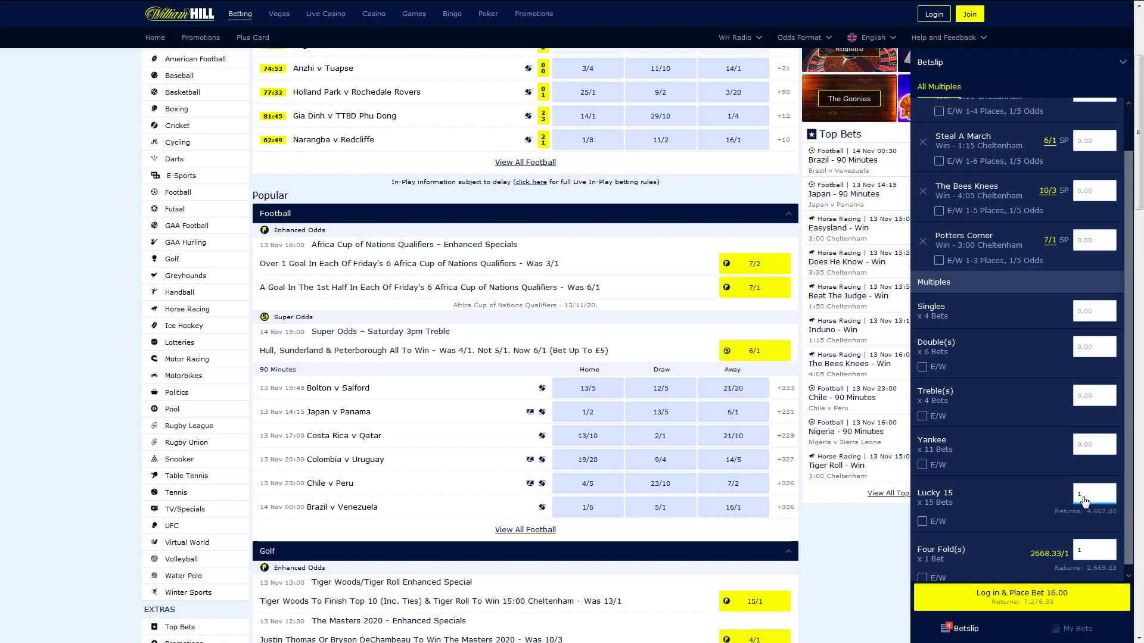
scroll(1084, 502, "down", 1)
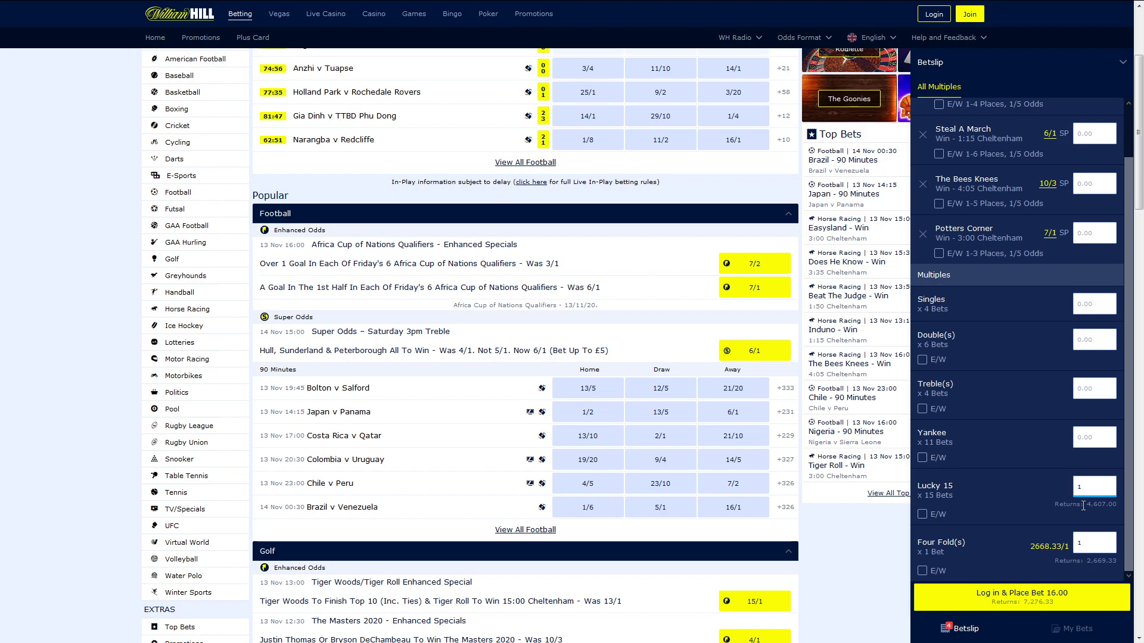
left_click_drag(1086, 503, 1115, 504)
left_click(1103, 520)
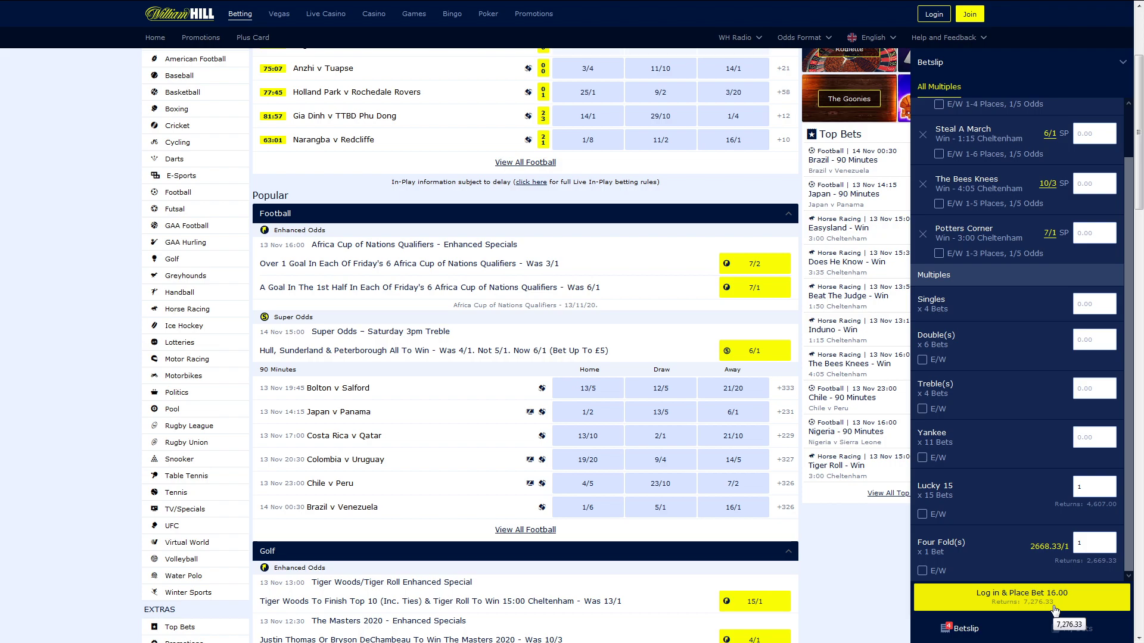
Switch back to the Tomform racecard
scroll(1044, 476, "up", 2)
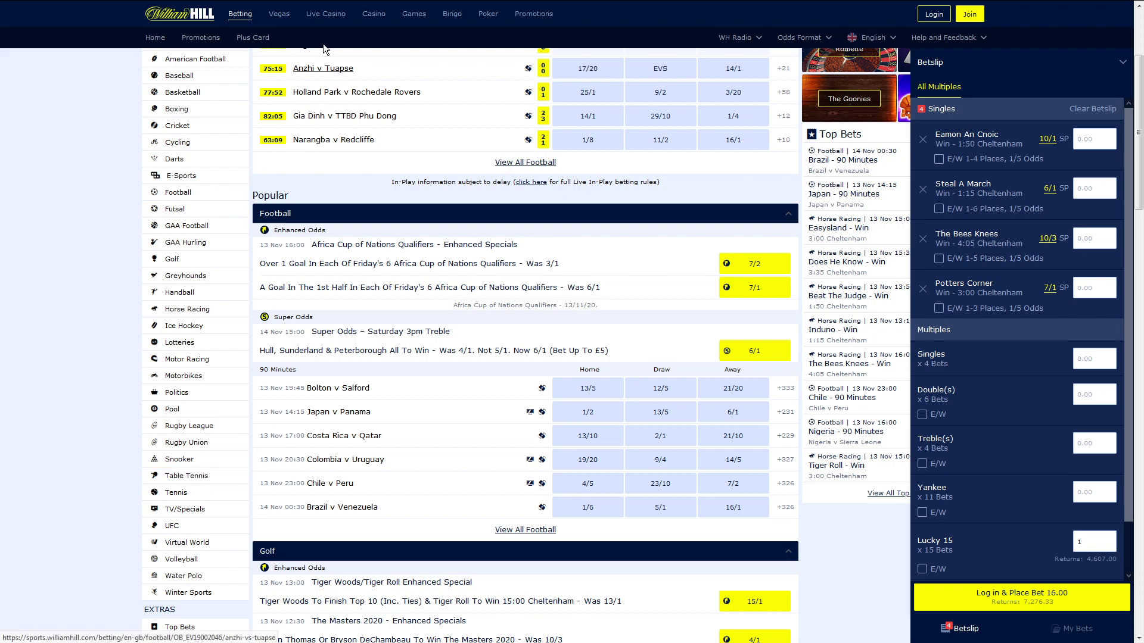
mouse_move(241, 3)
left_click(71, 10)
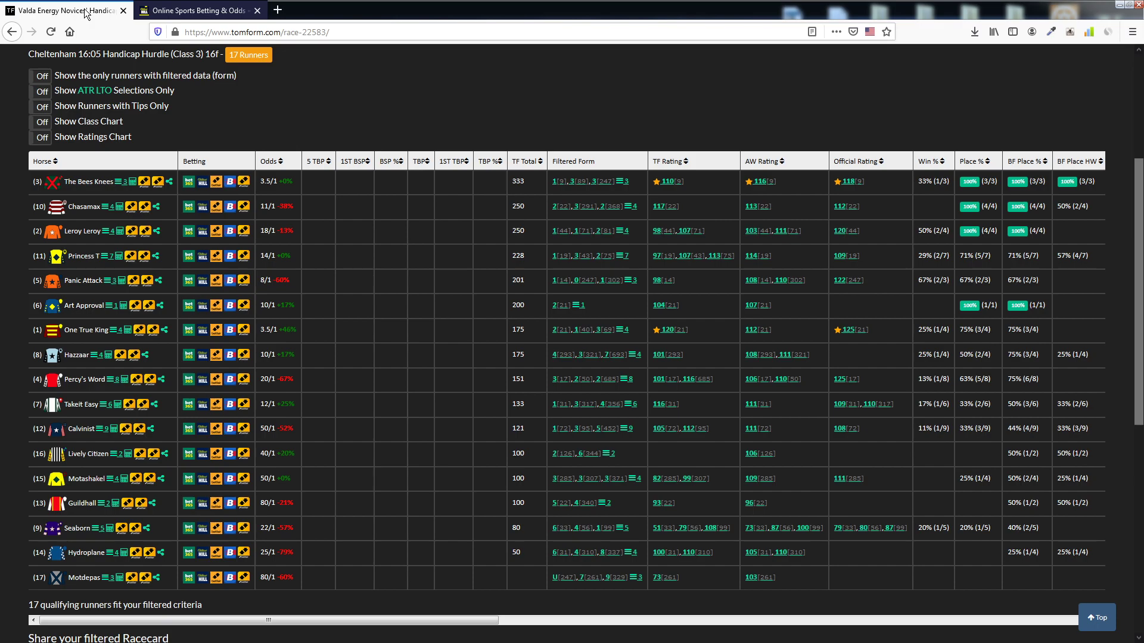